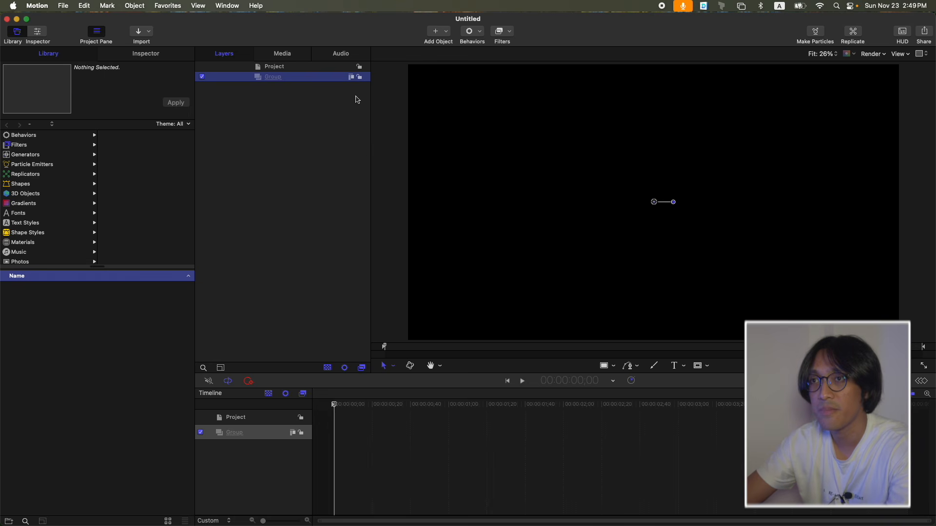
- Add a drop zone to the empty group and rename the group SRC
key(super+shift+d)
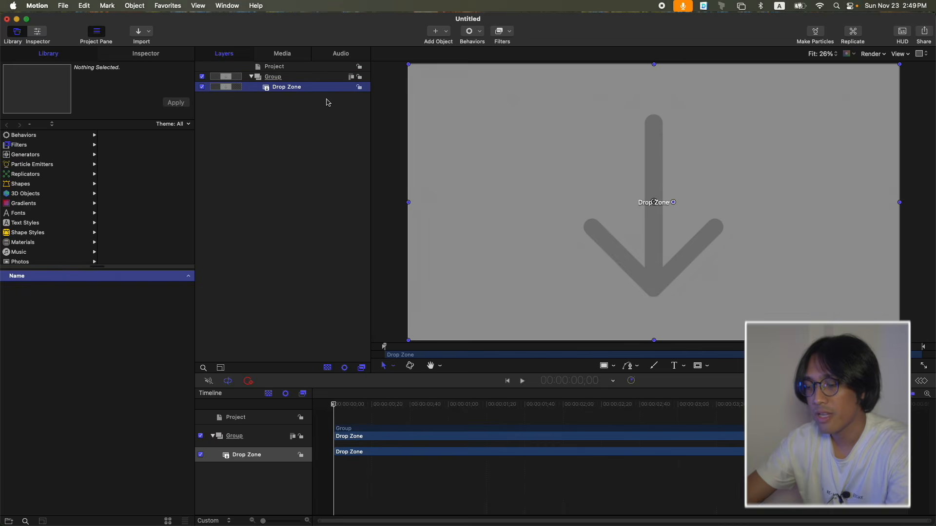
double_click(305, 79)
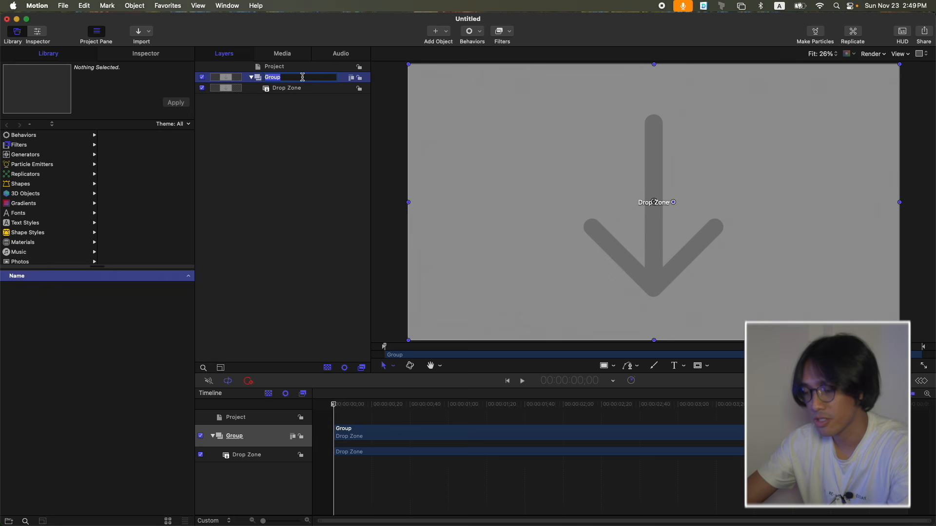
text(SRC)
key(Return)
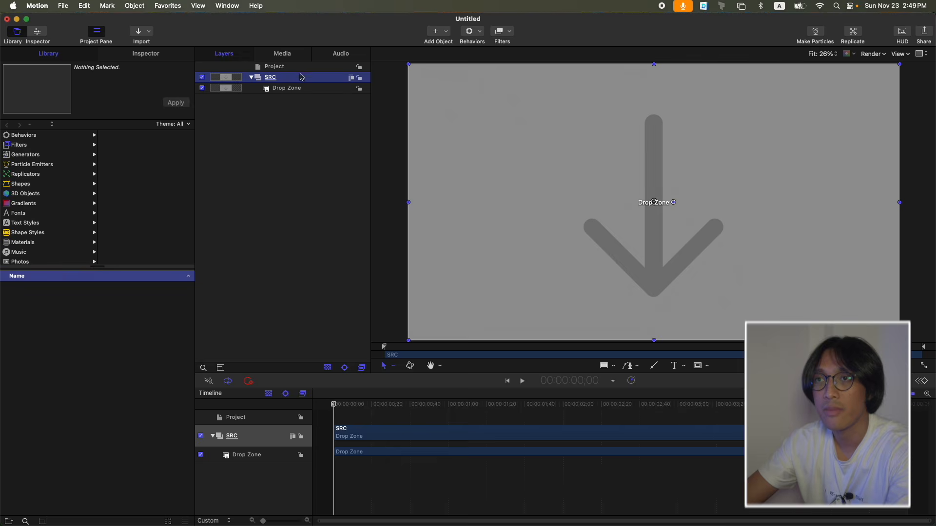
- Make a clone layer of the SRC group and add an empty group above the clone's group
key(k)
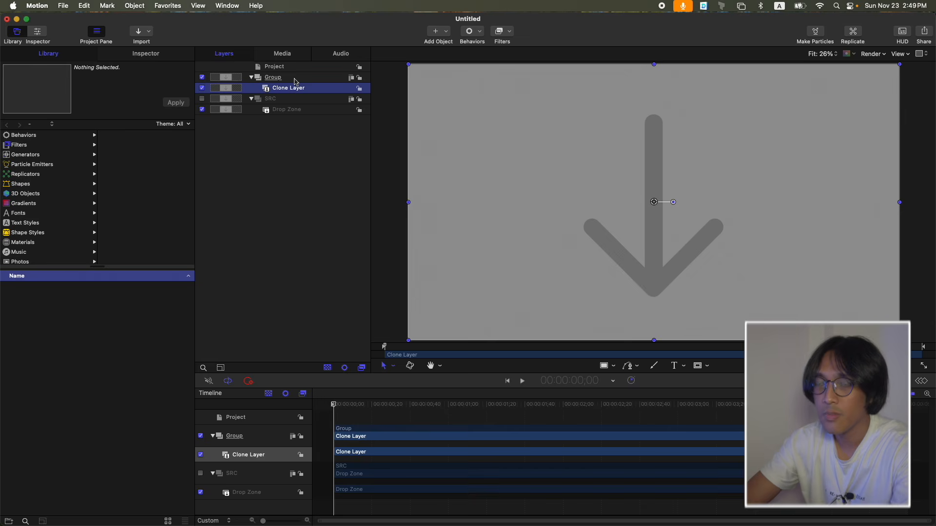
click(292, 78)
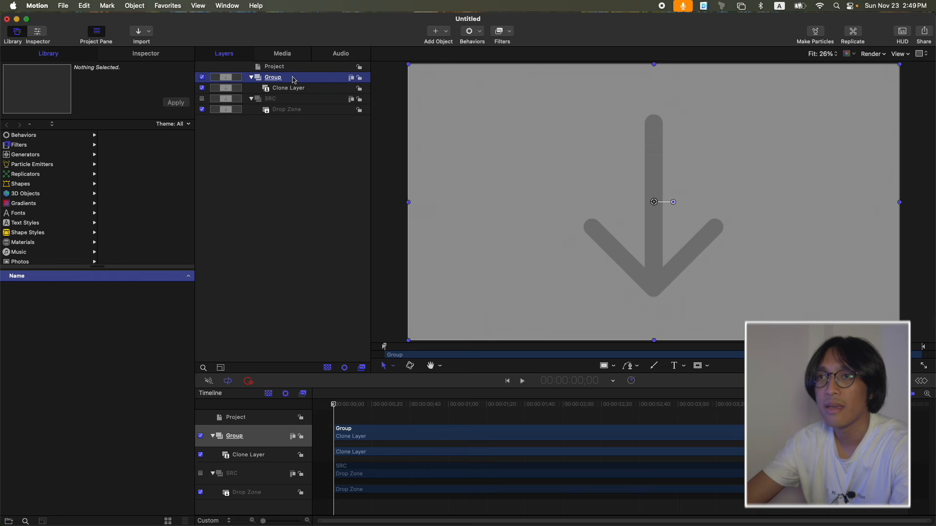
key(super+shift+n)
click(300, 80)
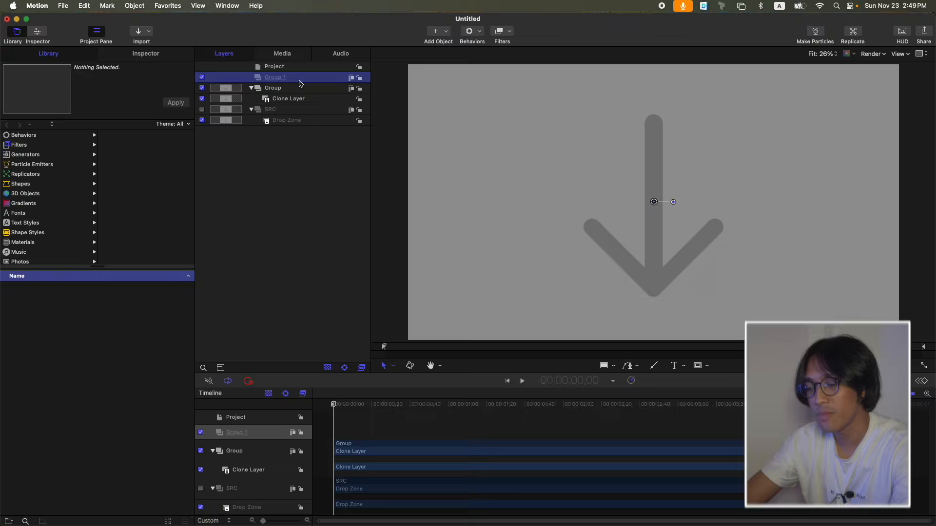
double_click(301, 81)
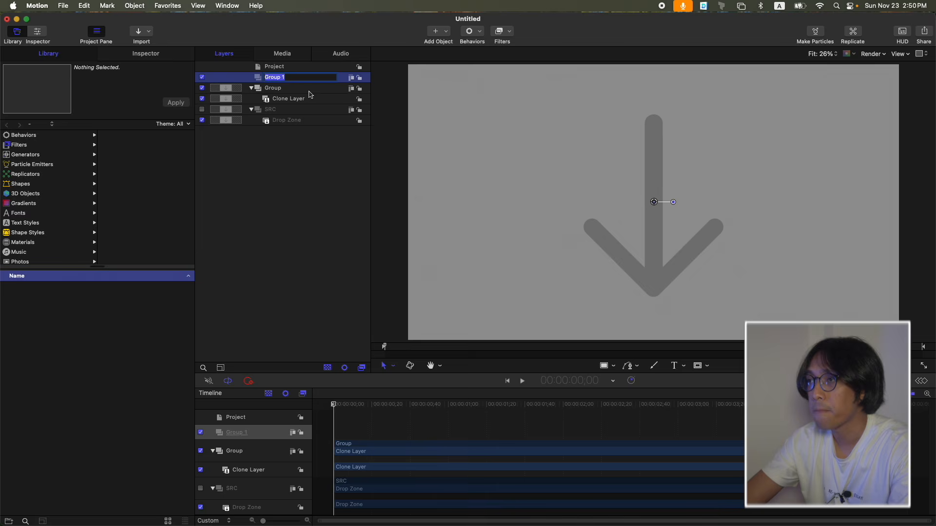
text(r)
key(super+z)
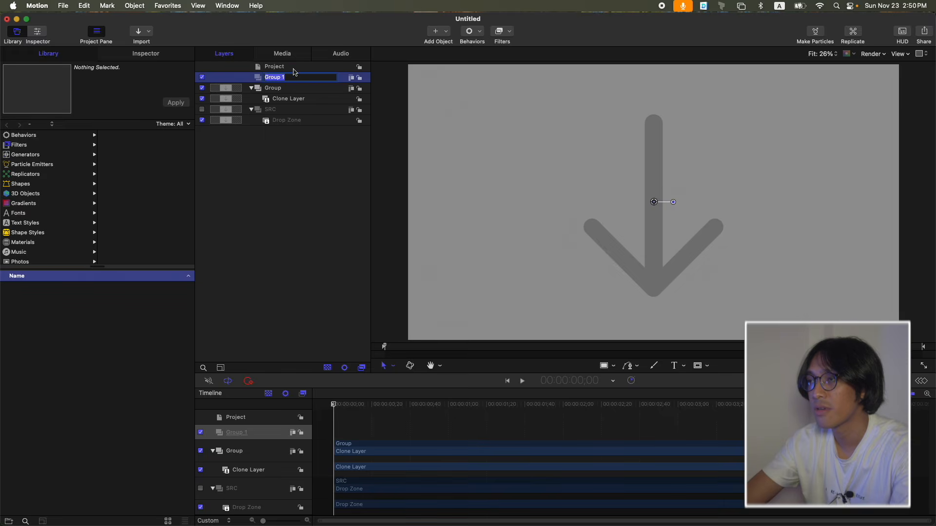
- Draw a small square with the Rectangle tool inside Group 1, slightly above the canvas centre
click(291, 91)
click(297, 79)
key(r)
drag(642, 170, 667, 205)
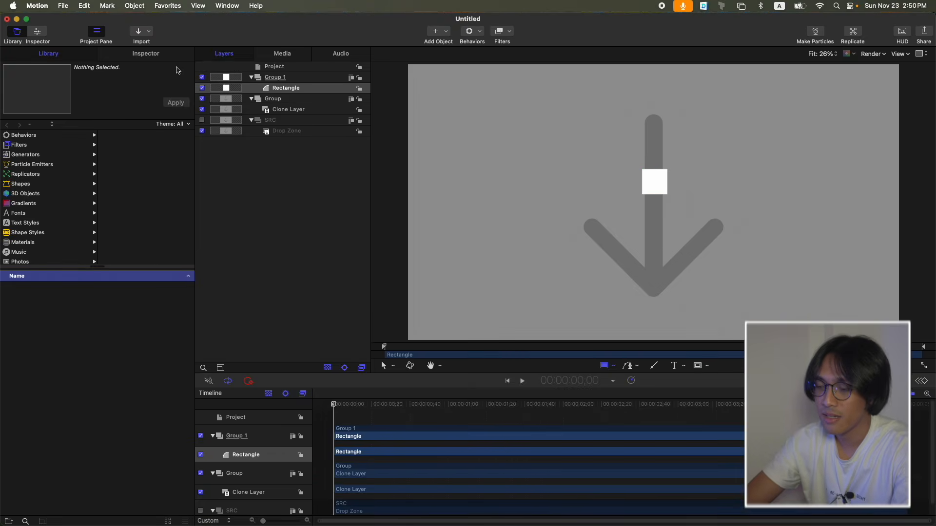
- Rename the rectangle layer NULL B
double_click(306, 91)
text(NU)
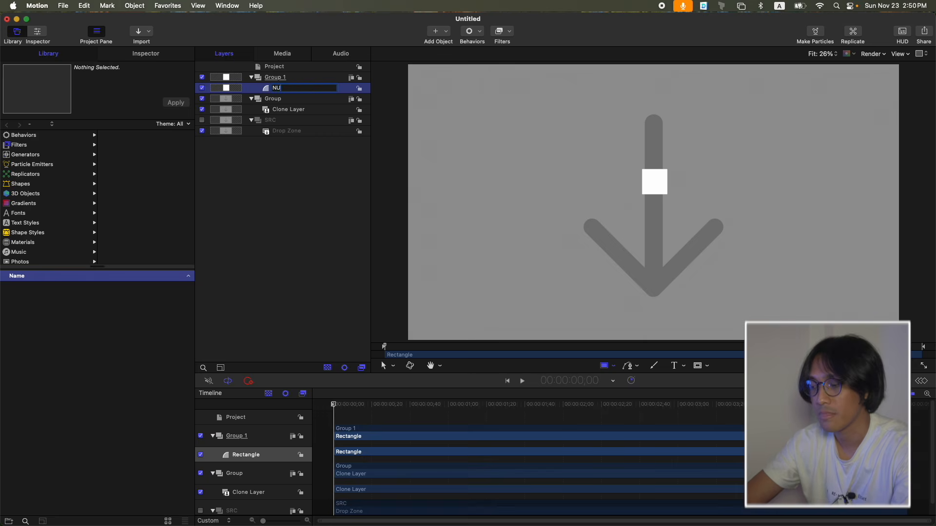
text(LL BB)
key(Return)
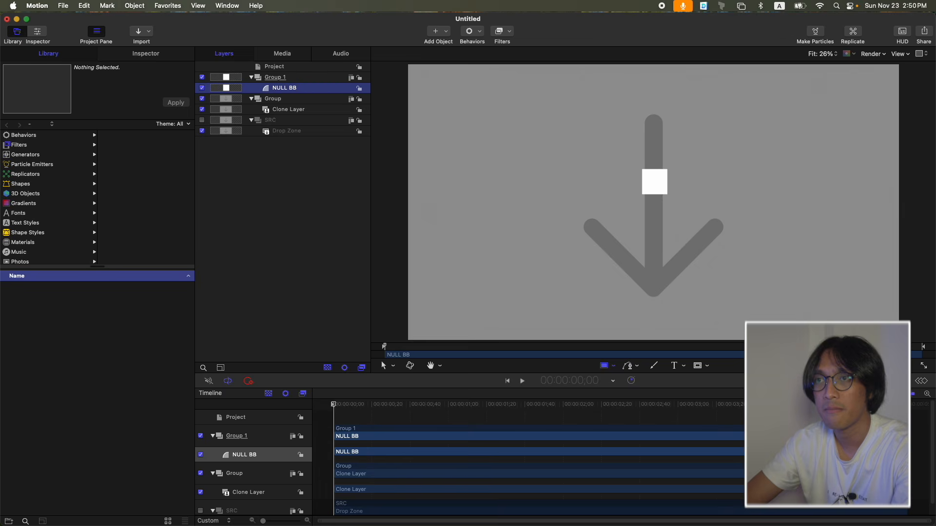
click(295, 87)
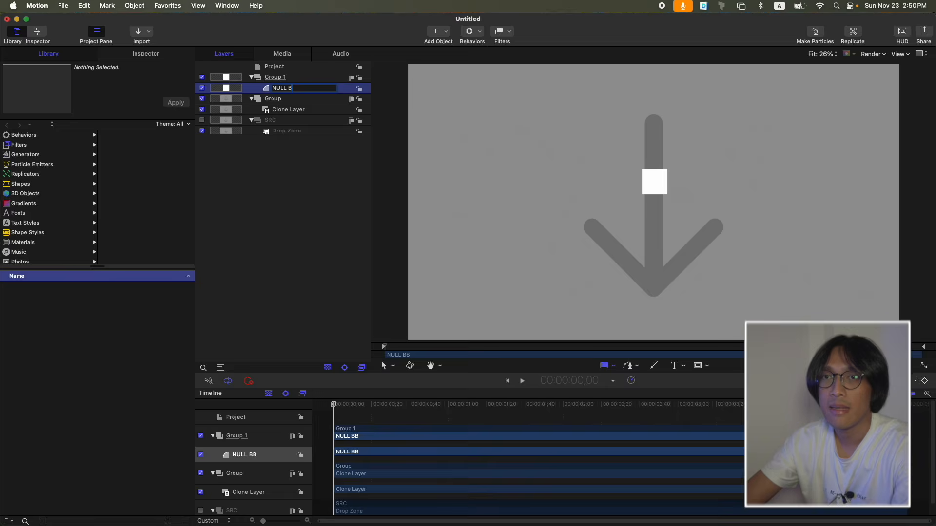
key(Return)
- Reset NULL B's position to X 0 px and Y 0 px
click(146, 53)
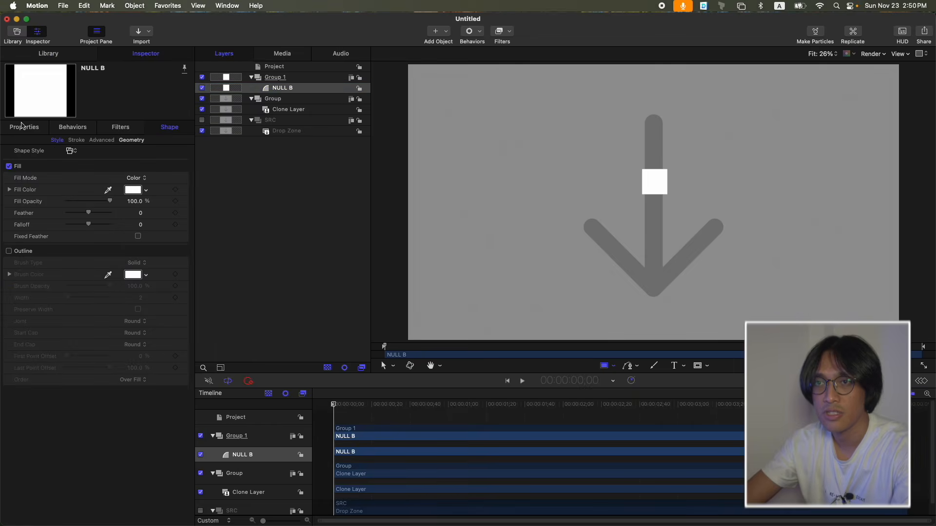
click(22, 128)
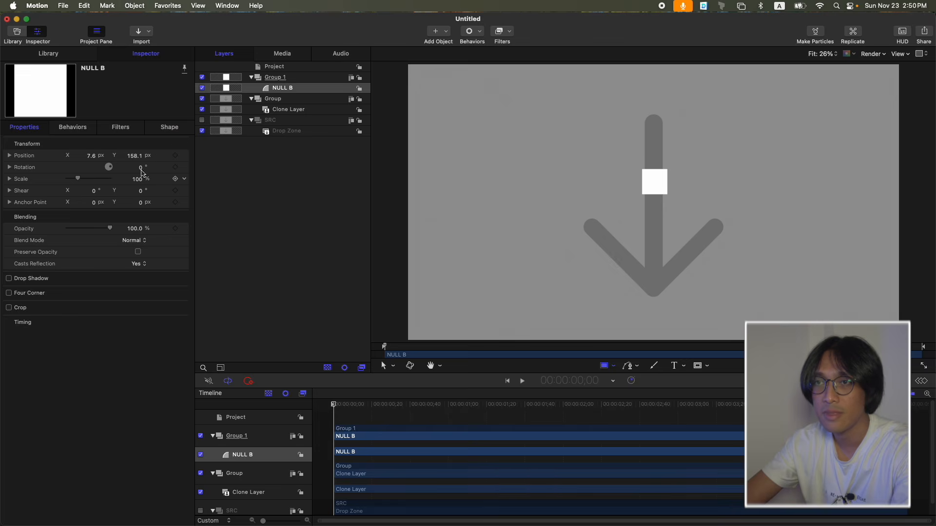
click(184, 149)
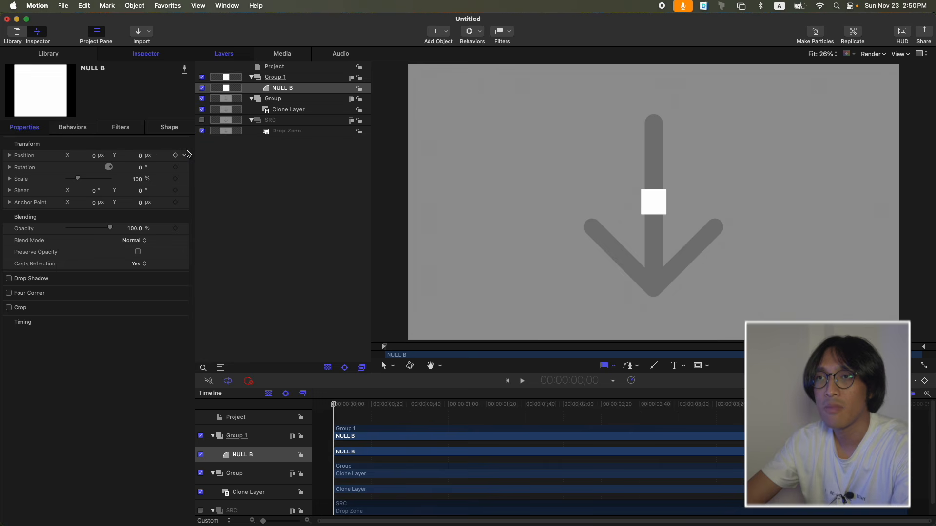
- Add a Link parameter behavior to the Clone Layer's Anchor Point
click(312, 109)
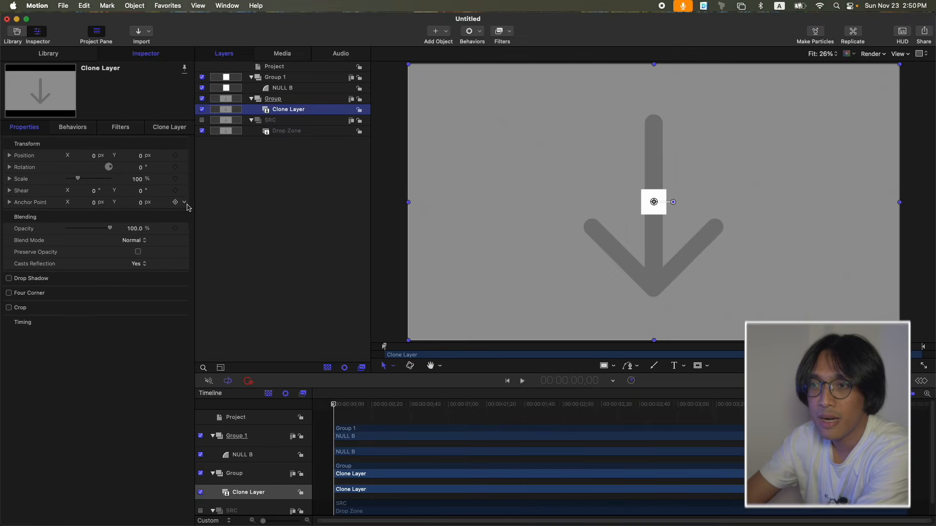
click(185, 203)
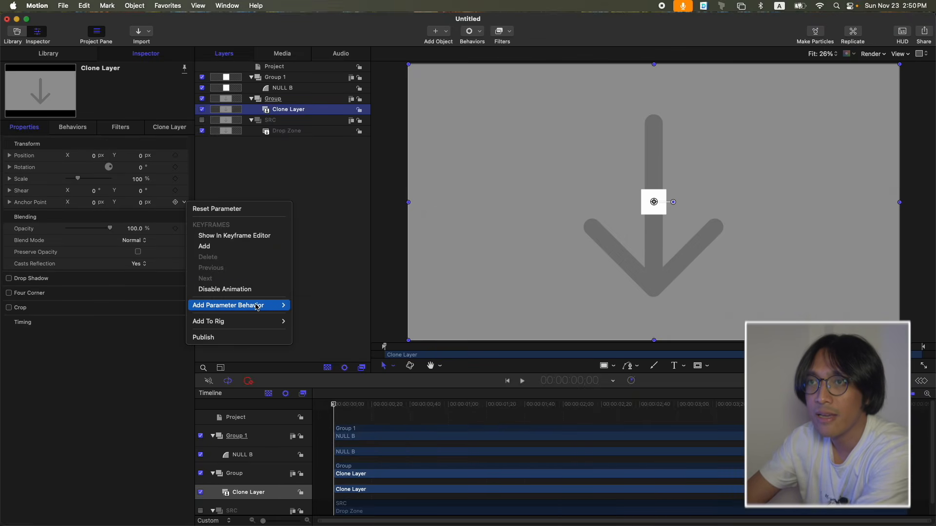
mouse_move(266, 305)
click(303, 348)
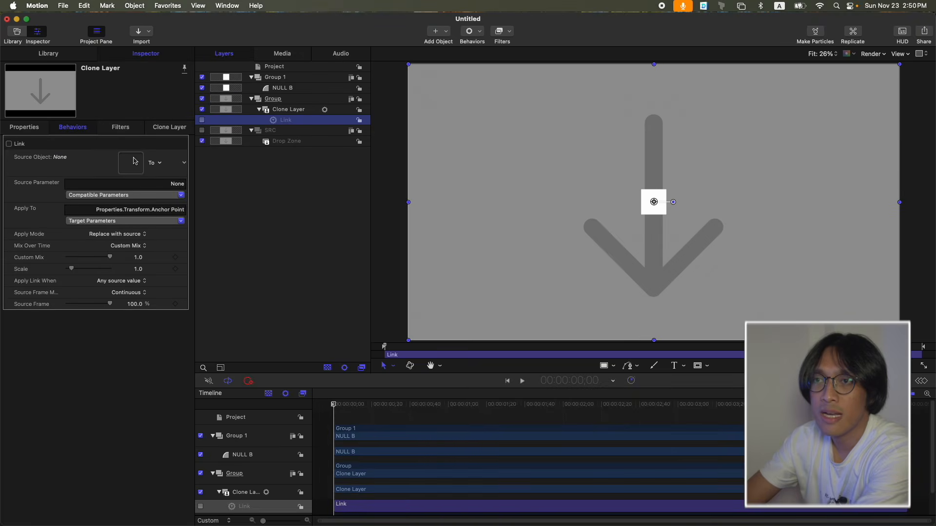
- Set the anchor point link's source object to Clone Layer and its source parameter to Transform Position
mouse_move(288, 109)
mouse_down()
mouse_move(155, 142)
mouse_move(128, 163)
mouse_move(135, 166)
mouse_up()
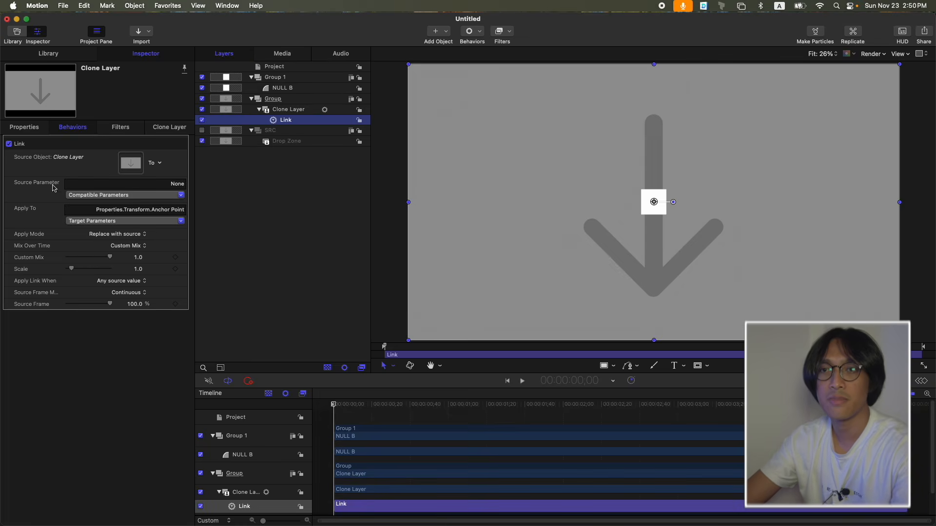
click(97, 197)
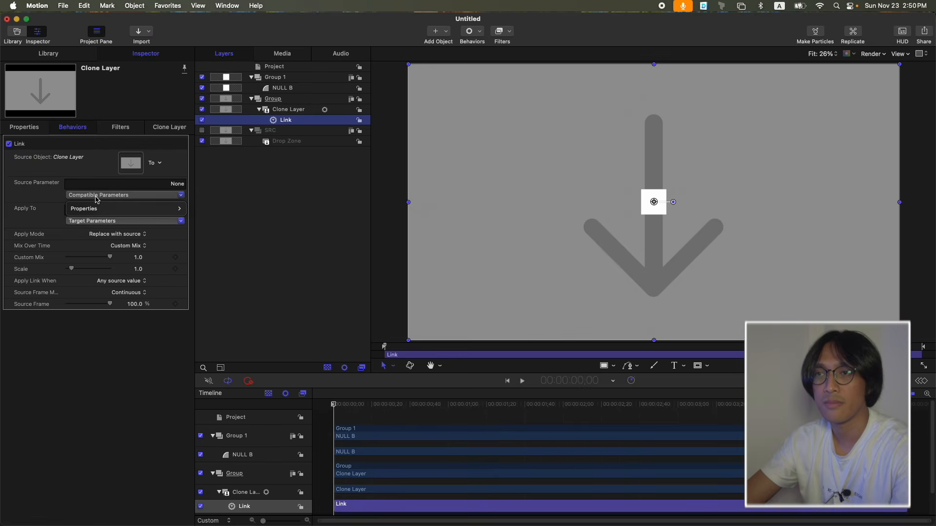
mouse_move(122, 208)
mouse_move(207, 208)
mouse_move(253, 218)
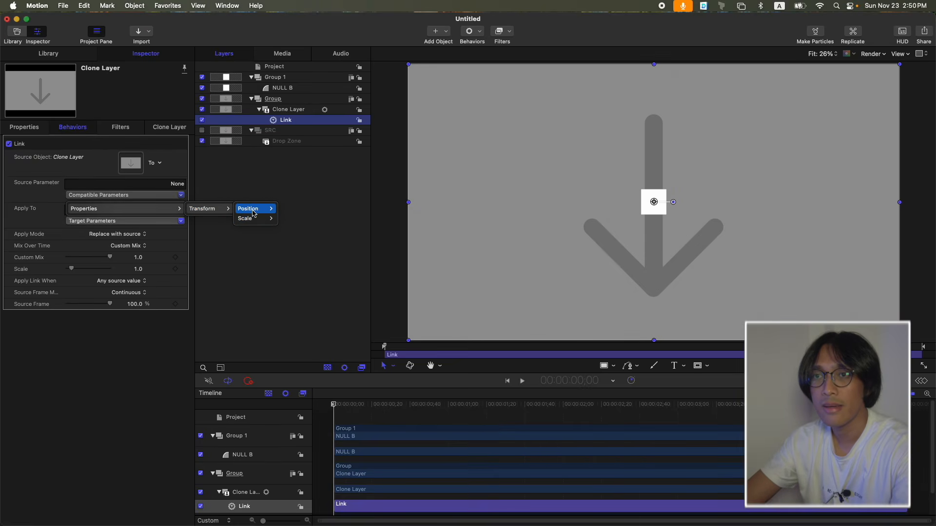
click(283, 208)
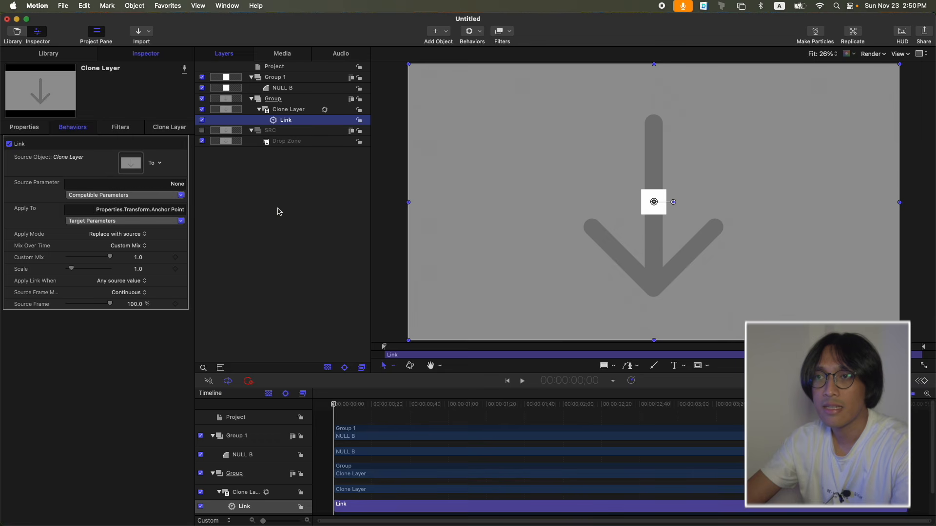
- Rename the Clone Layer's Link behavior to anchor
click(288, 109)
click(302, 124)
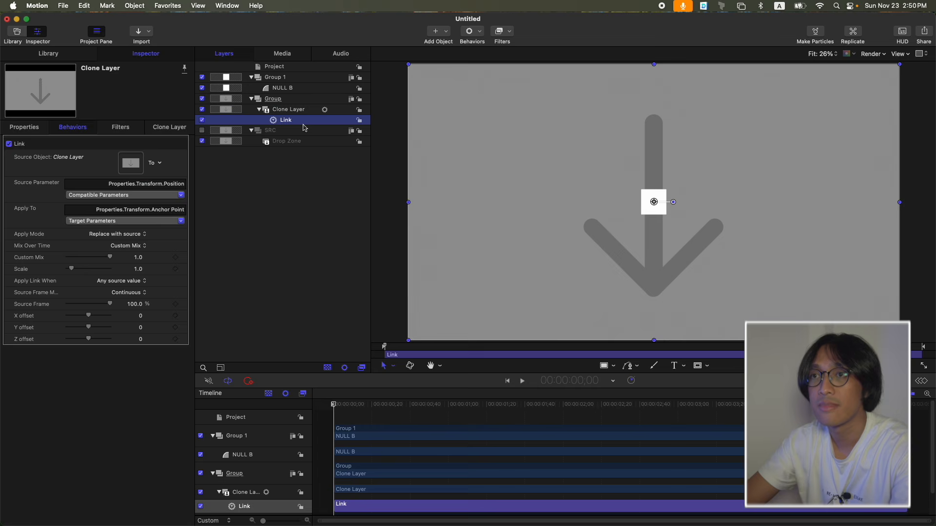
double_click(287, 120)
text(anchor)
key(Return)
- Expand the Clone Layer's Scale and add a Link parameter behavior to its Y component
click(301, 109)
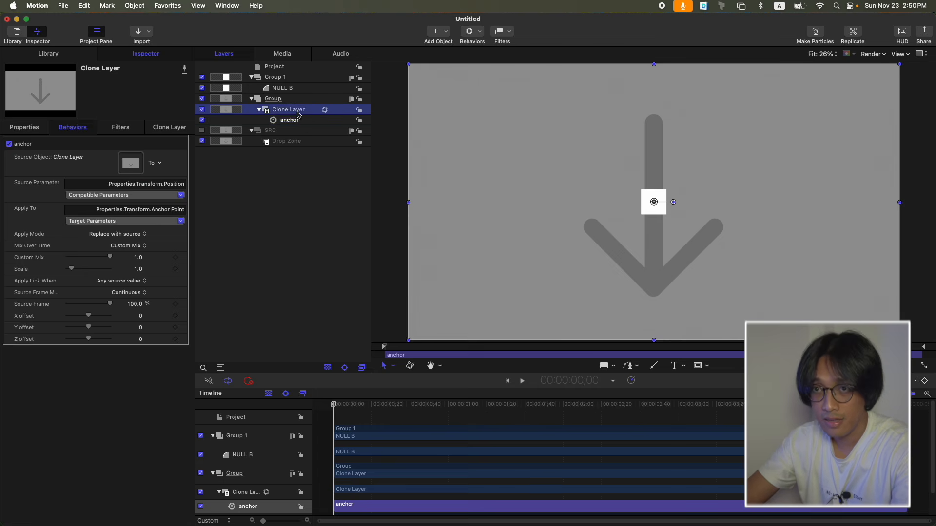
click(9, 179)
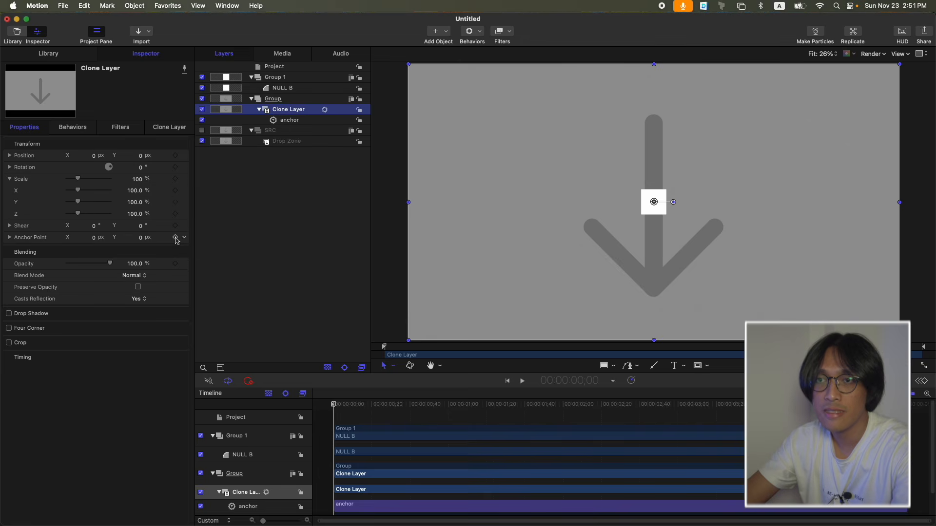
right_click(184, 201)
mouse_move(229, 301)
click(304, 341)
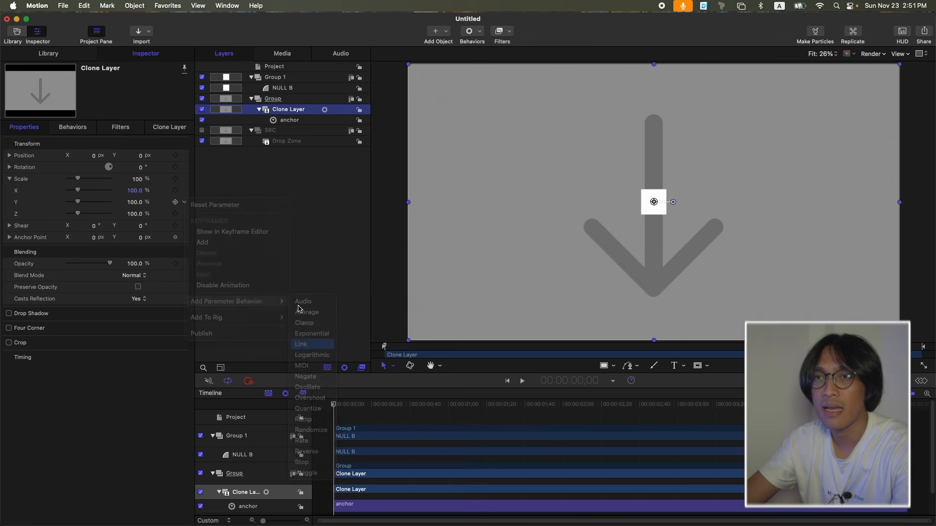
- Set the Scale Y link's source object to Clone Layer and its source parameter to Transform Scale X
drag(290, 112, 141, 162)
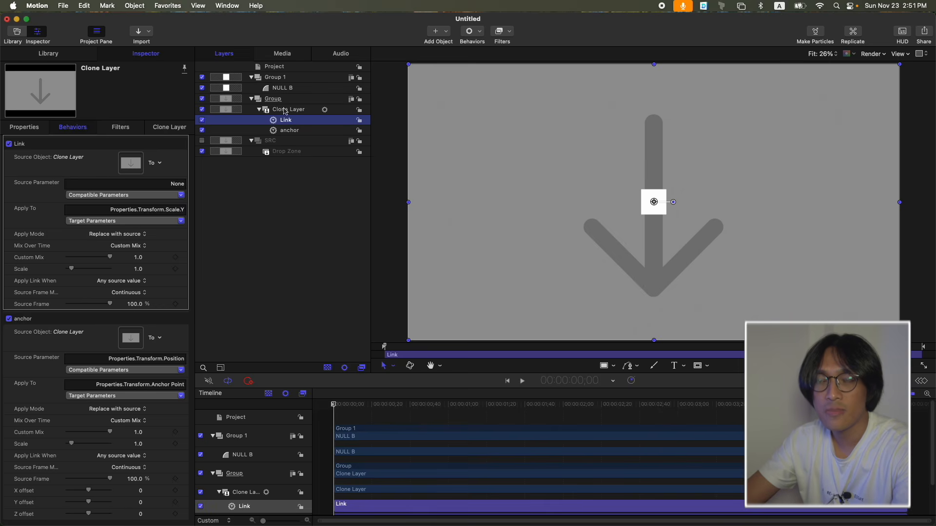
click(145, 196)
mouse_move(103, 220)
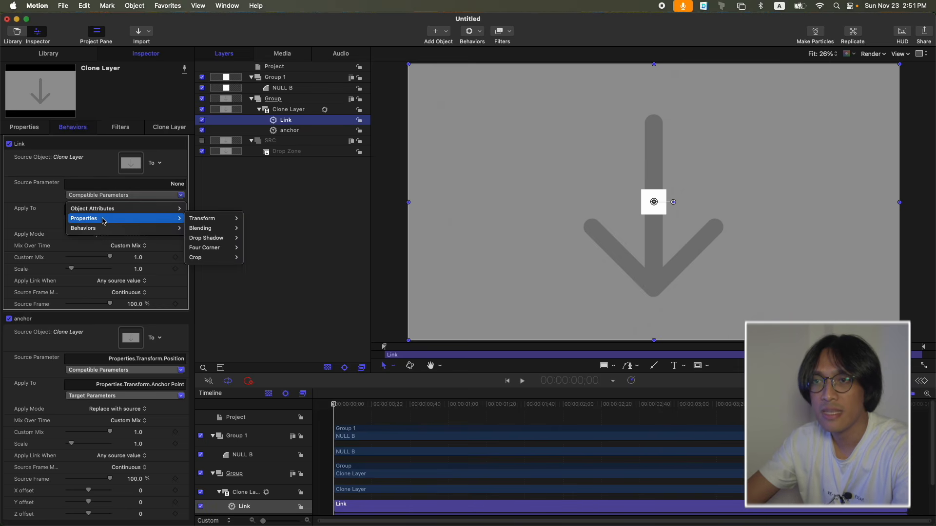
mouse_move(209, 218)
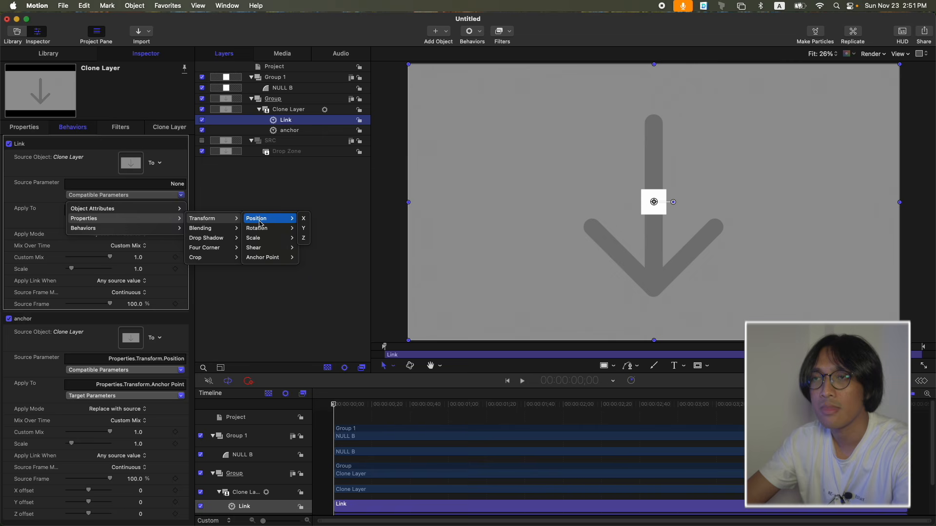
mouse_move(266, 239)
click(303, 239)
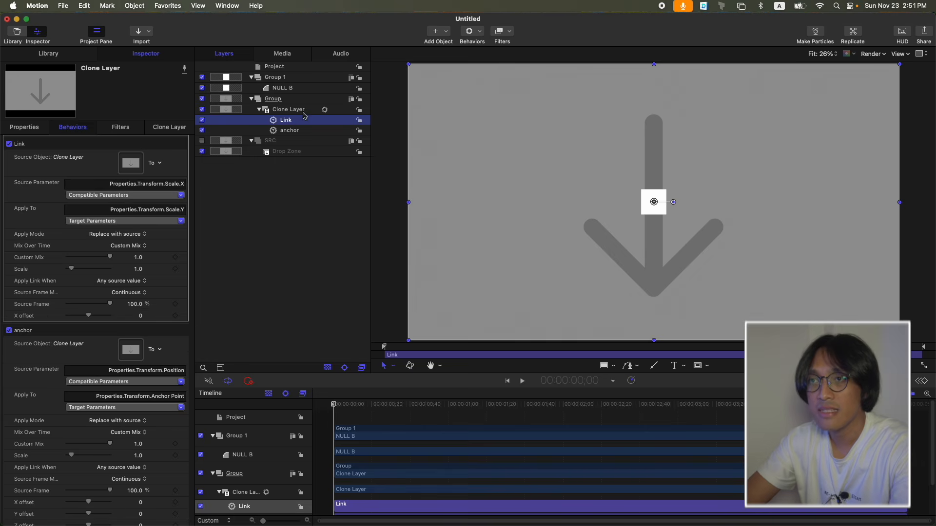
- Rename the Scale Y link behavior to xtoy
double_click(286, 120)
text(xtoy)
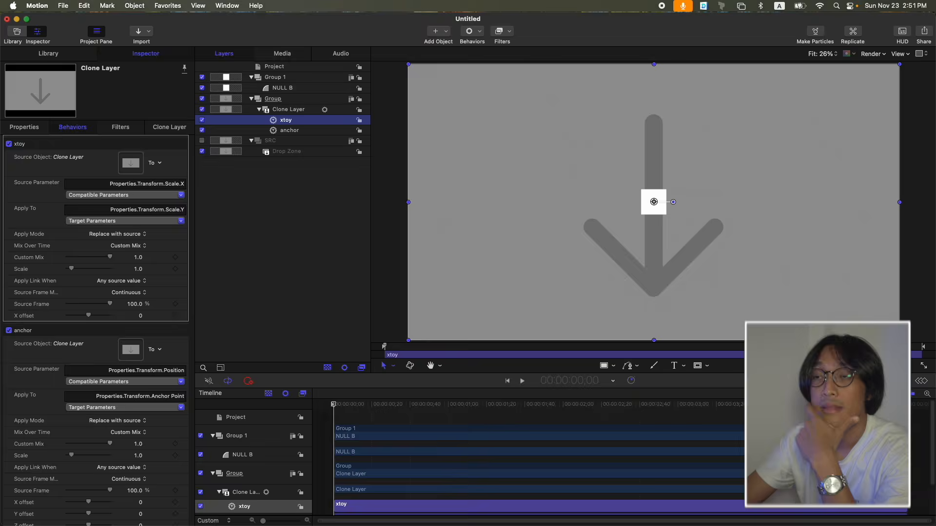
key(Return)
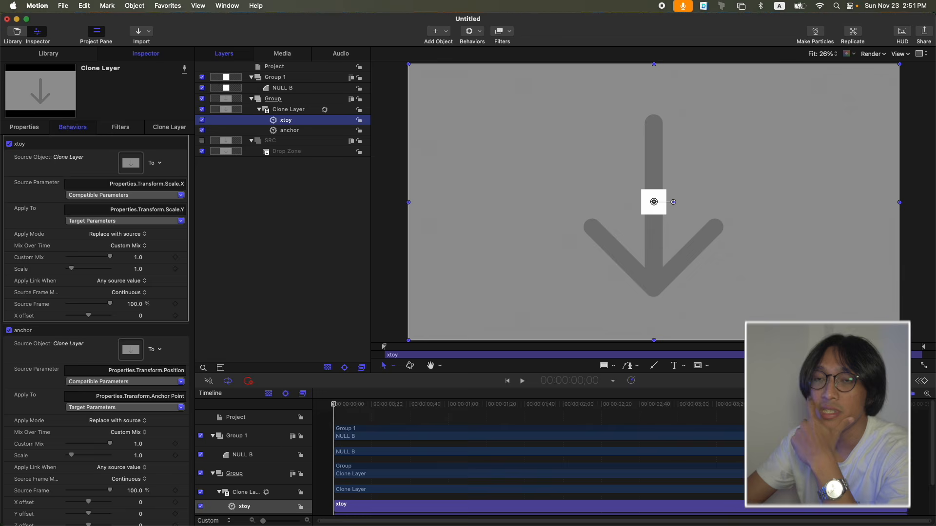
- Add a Link parameter behavior to the Clone Layer's Position
click(292, 109)
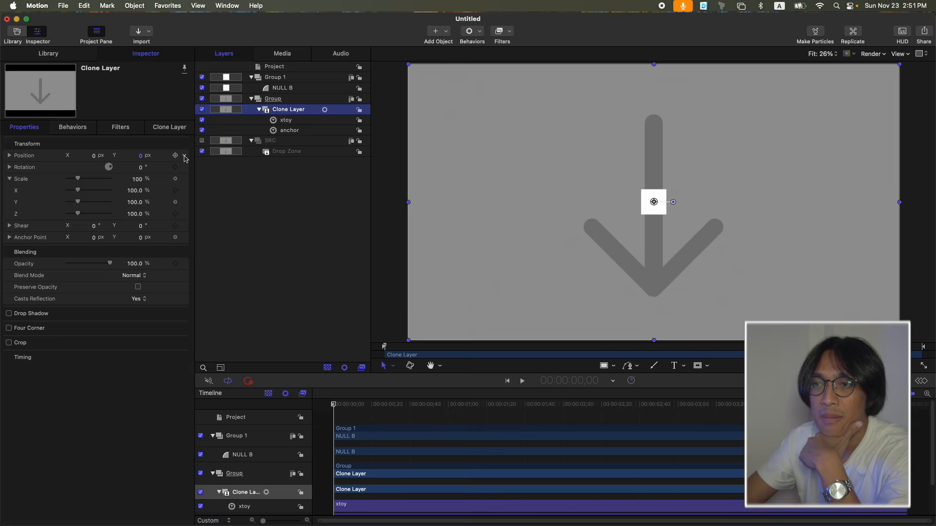
click(184, 156)
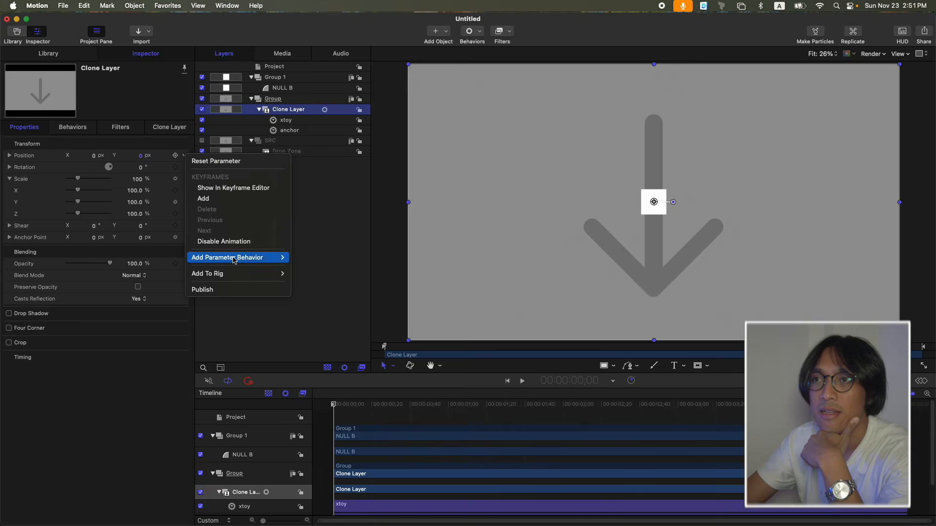
mouse_move(241, 264)
click(309, 300)
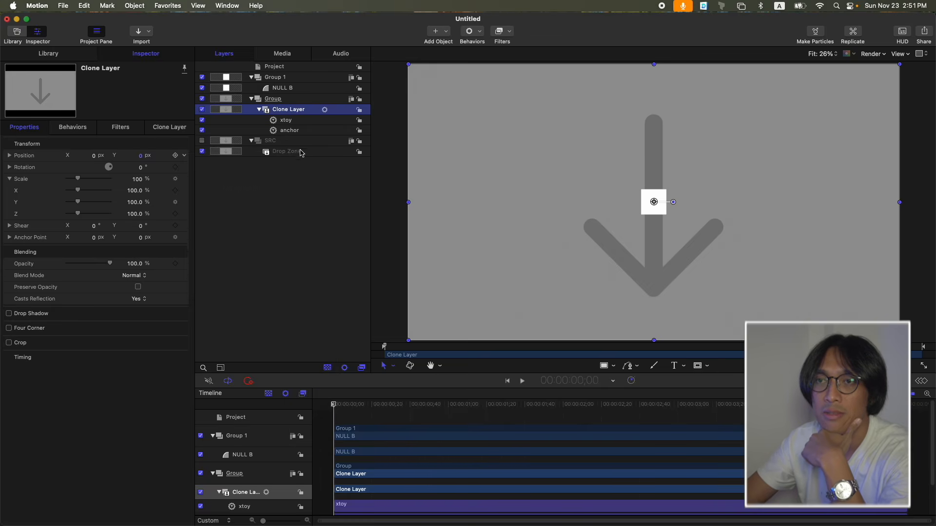
- Set the Clone Layer's Position link source object to NULL B and rename the behavior to pos
drag(292, 93, 115, 157)
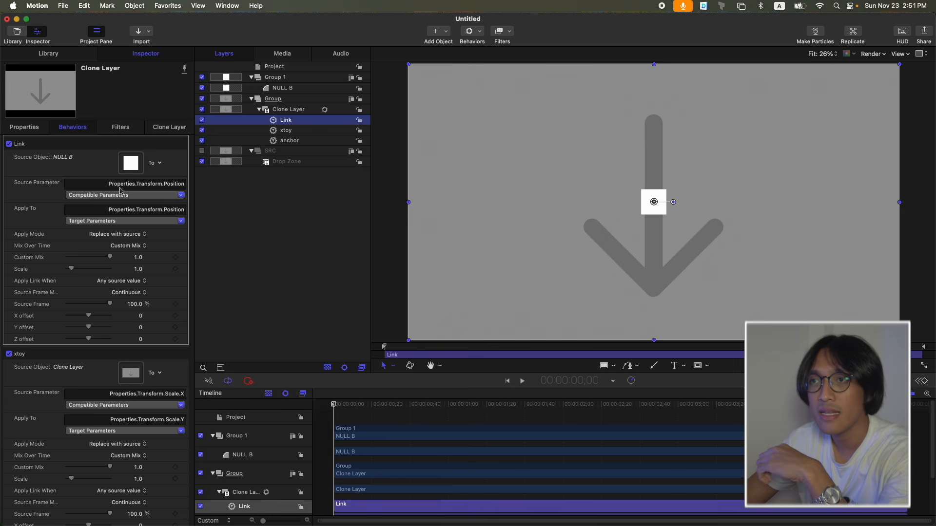
double_click(297, 121)
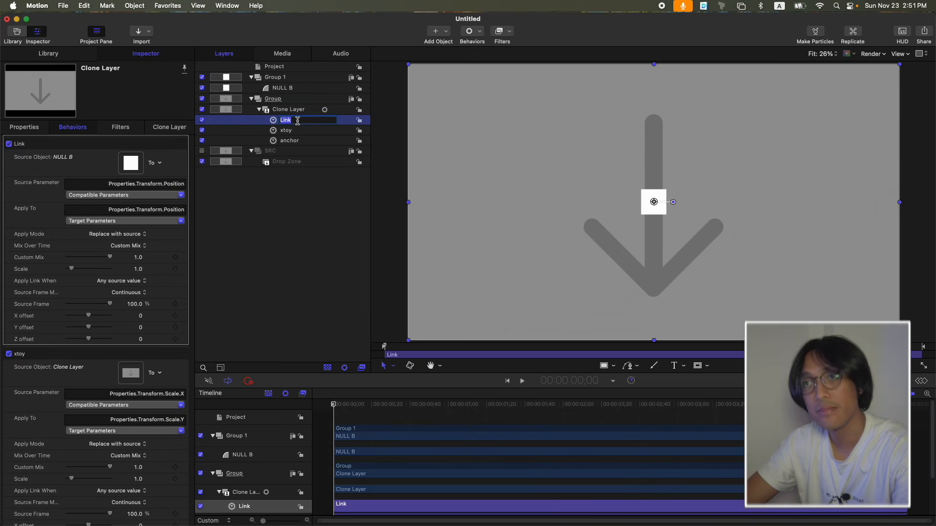
text(pos)
key(Return)
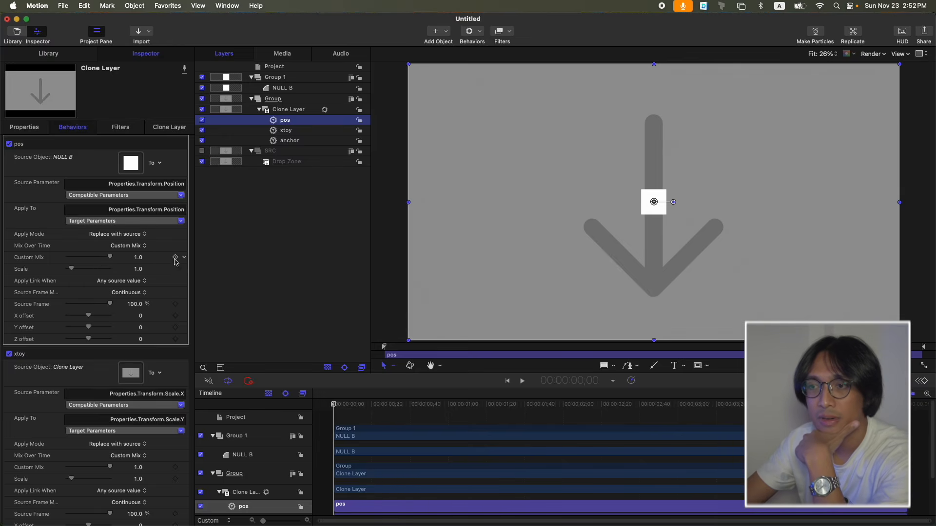
- Add a Ramp parameter behavior to the pos link's Custom Mix and set its Curvature to 100%
click(183, 258)
mouse_move(264, 365)
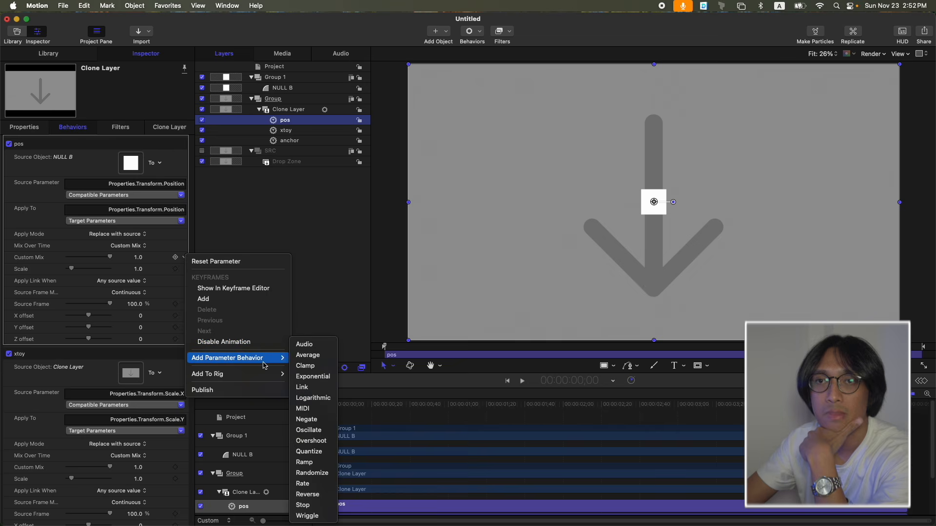
click(307, 462)
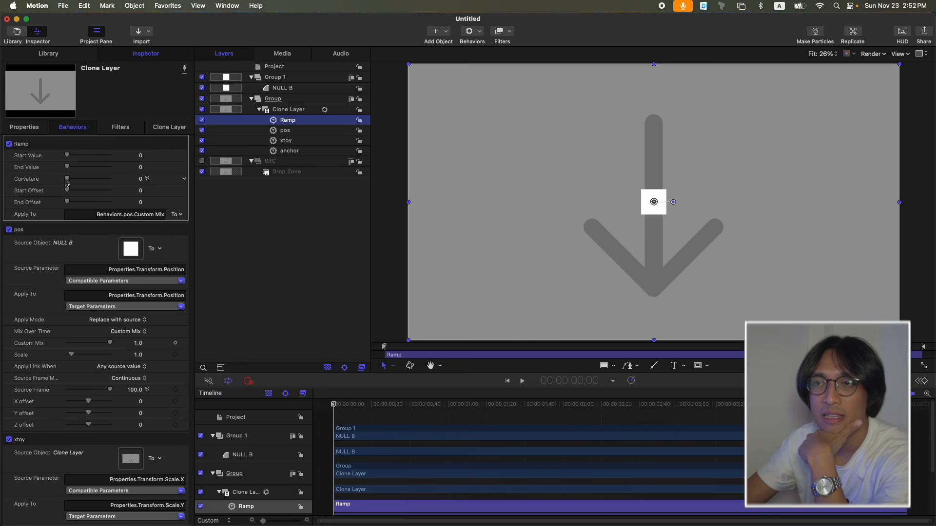
drag(66, 181, 359, 156)
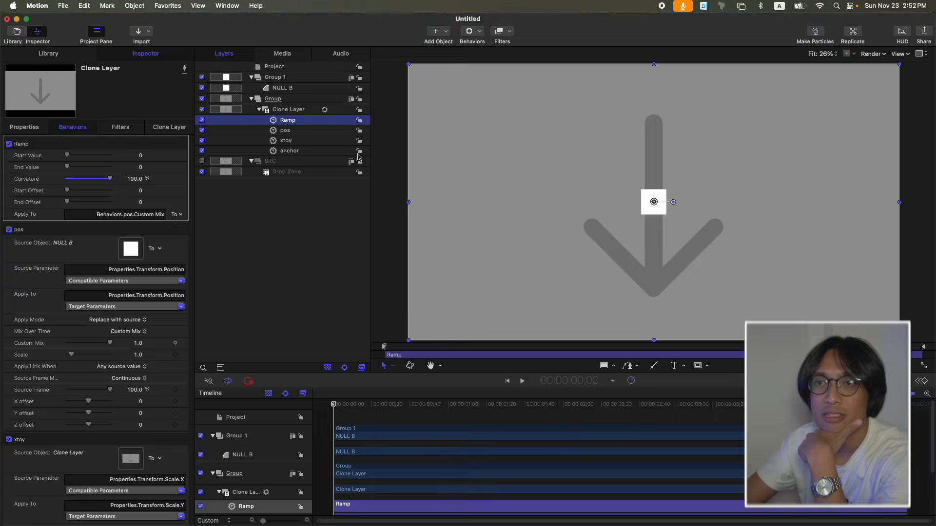
- Disable the Ramp to set the pos link's Custom Mix to 0, and re-enable the Ramp
click(285, 131)
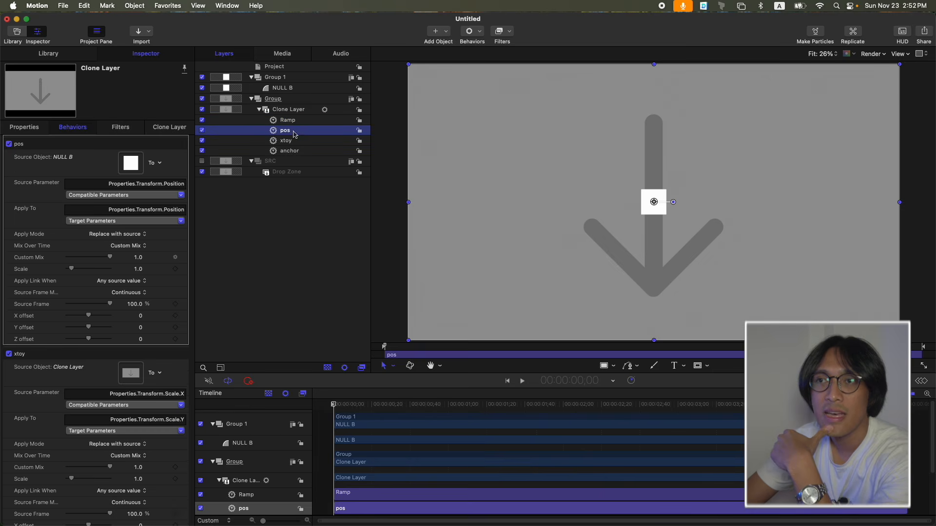
click(202, 120)
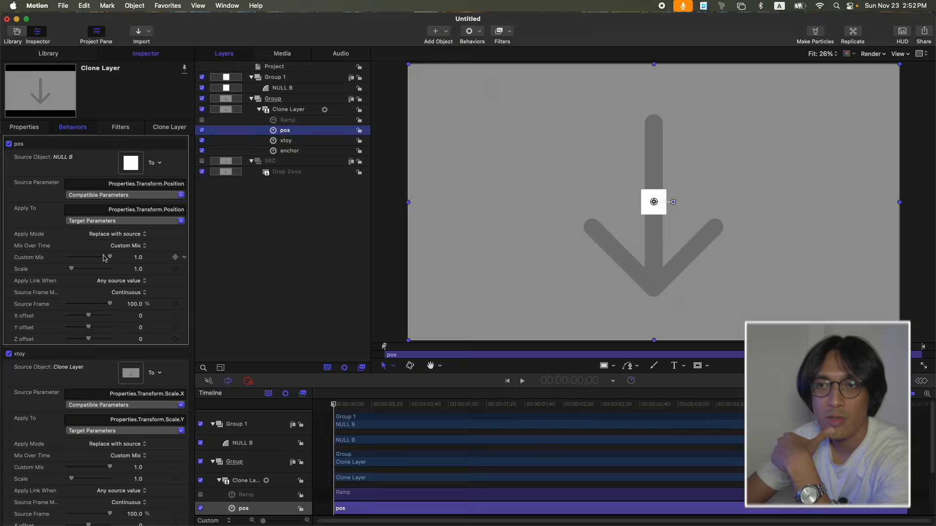
drag(108, 258, 2, 248)
click(297, 121)
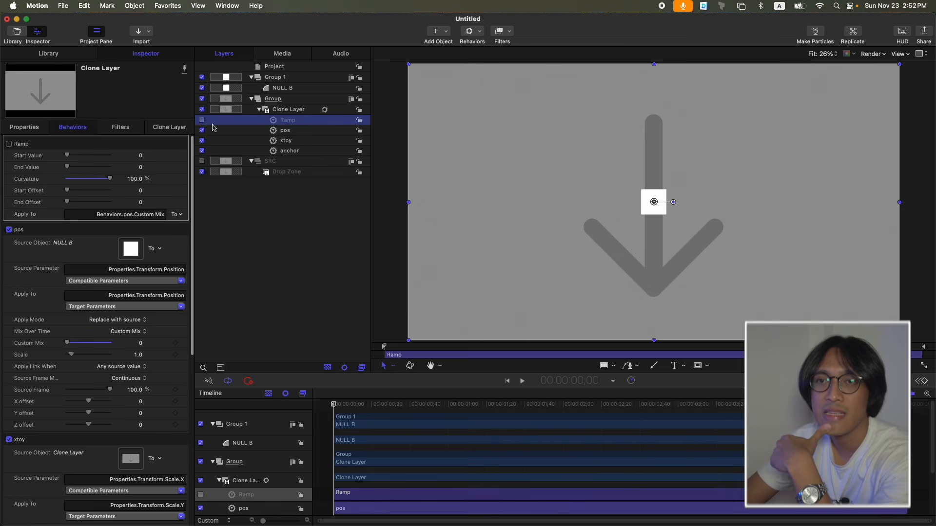
click(202, 120)
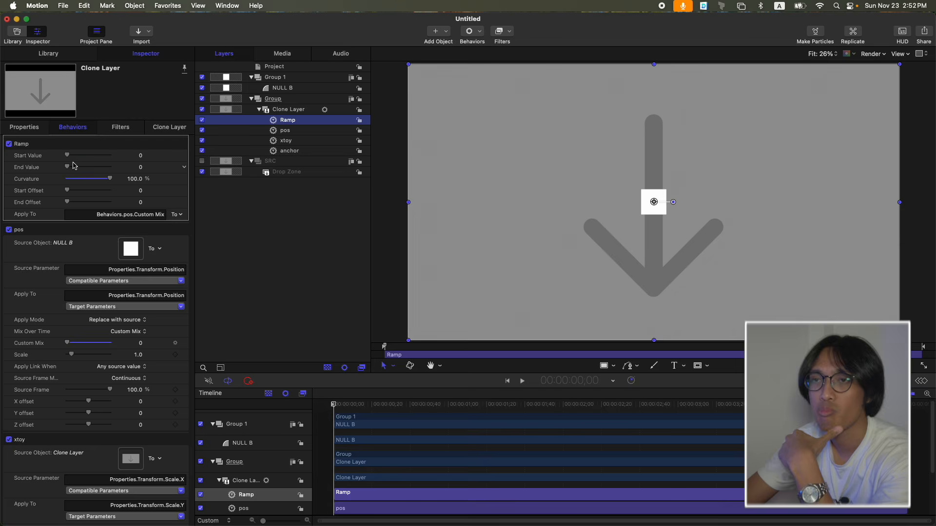
- Set the Custom Mix Ramp's End Value to 1.0 and rename the behavior to posRamp
drag(68, 167, 111, 167)
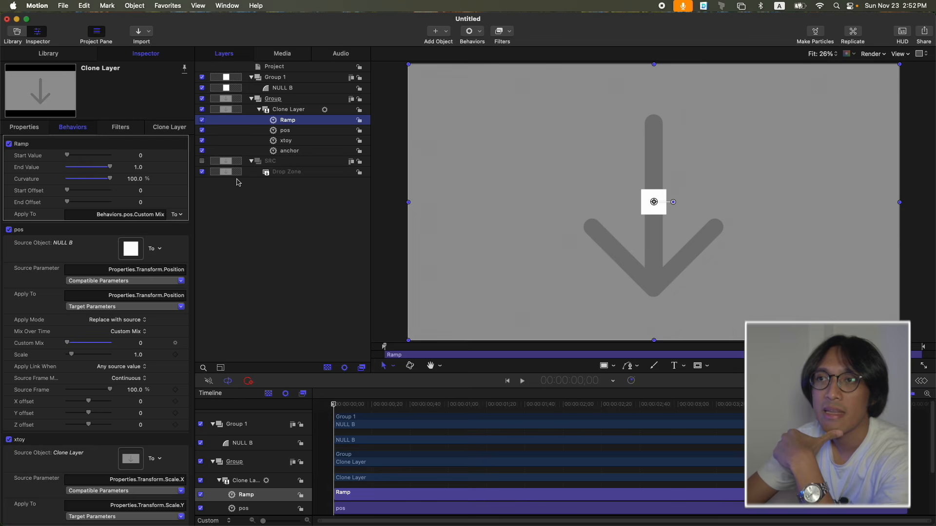
double_click(296, 120)
key(Left)
text(pos)
key(Return)
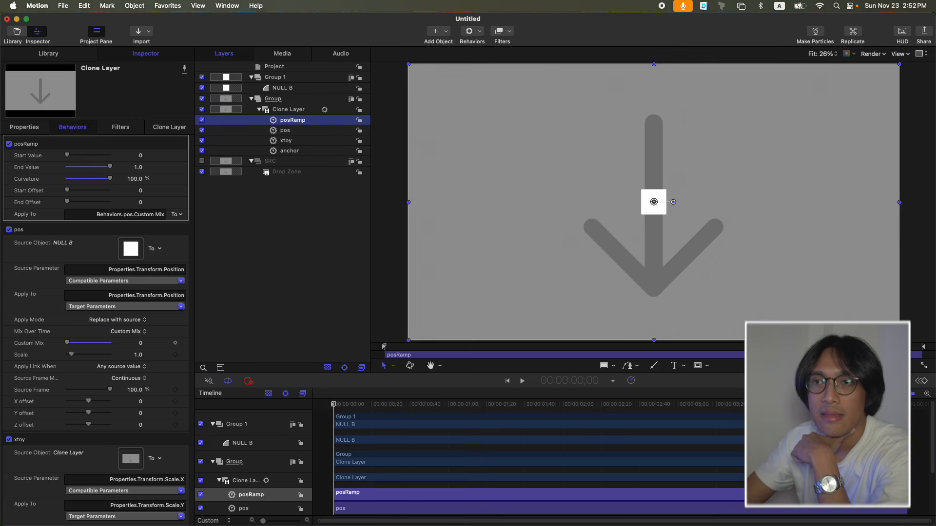
- Add a Link parameter behavior to the Clone Layer's Scale X and set NULL B as its source object
click(24, 127)
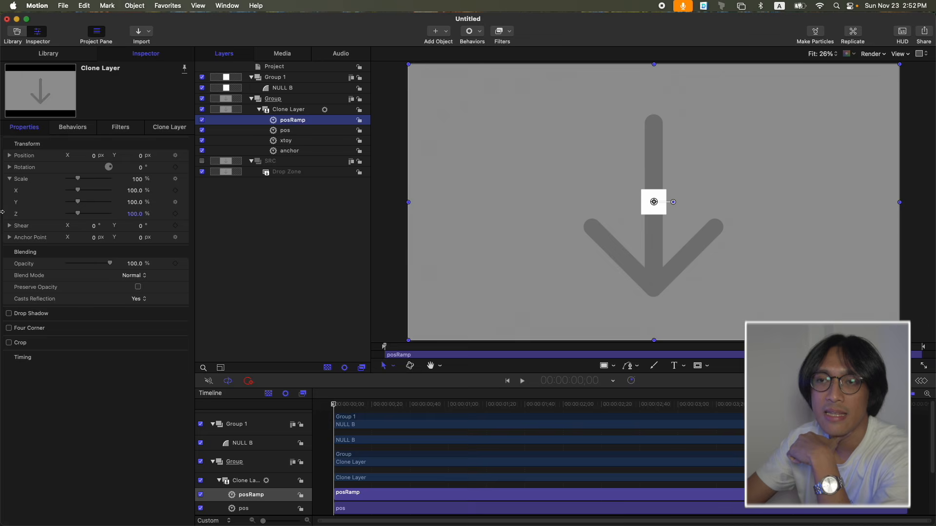
click(186, 192)
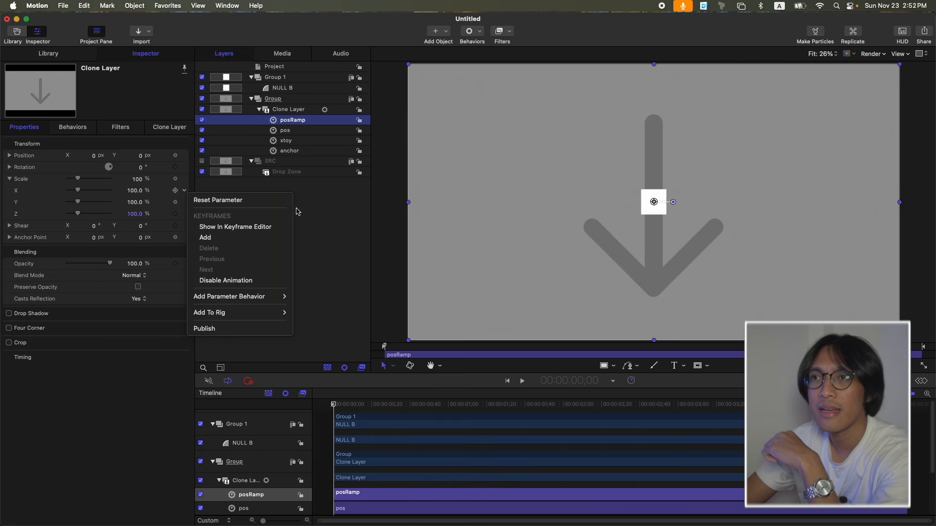
mouse_move(236, 302)
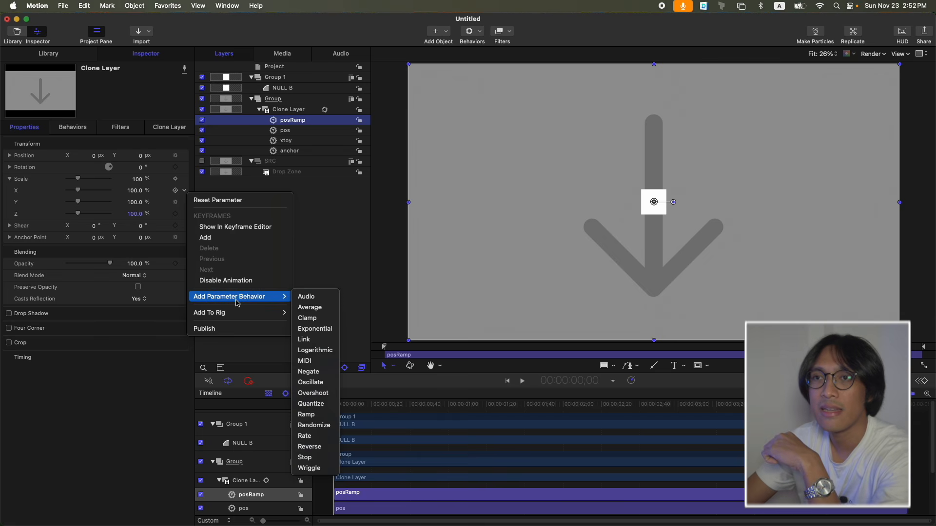
click(304, 339)
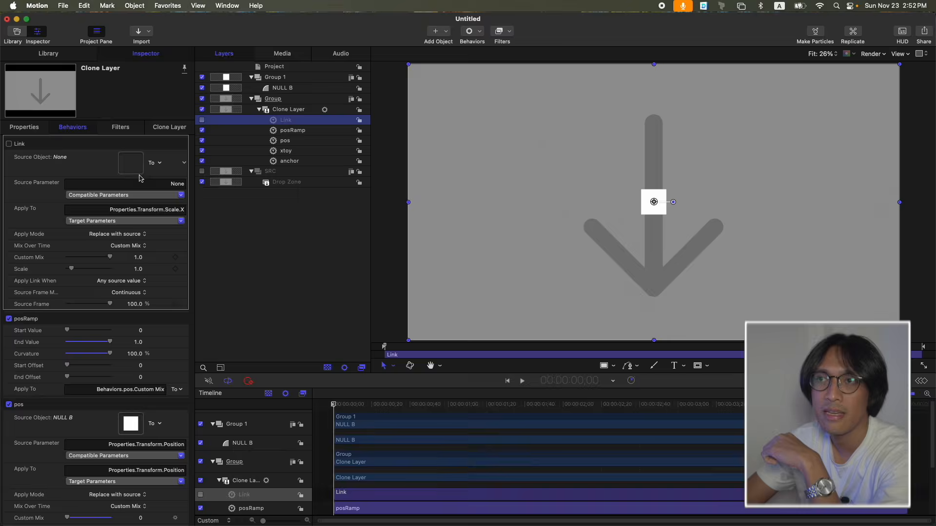
drag(285, 88, 129, 163)
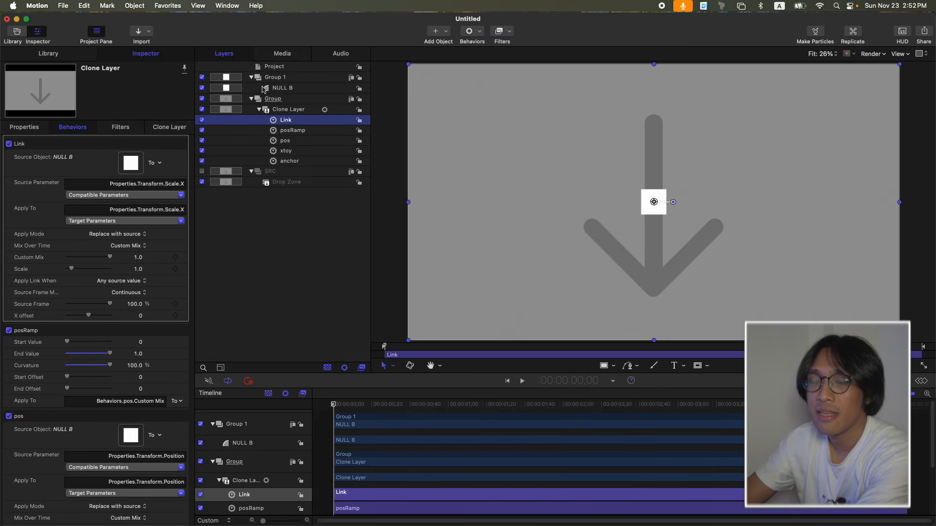
- Add a Ramp parameter behavior to NULL B's overall Scale and set its Curvature to 100%
click(326, 88)
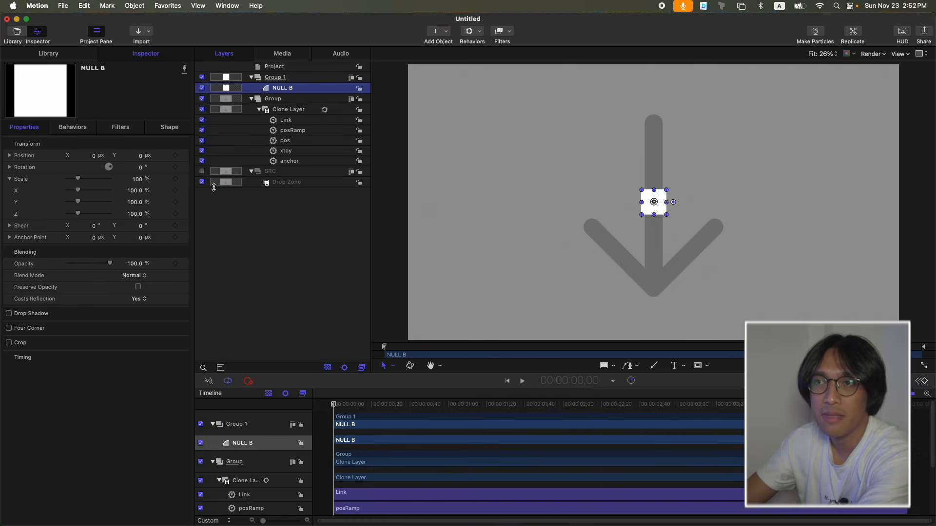
click(185, 182)
mouse_move(245, 285)
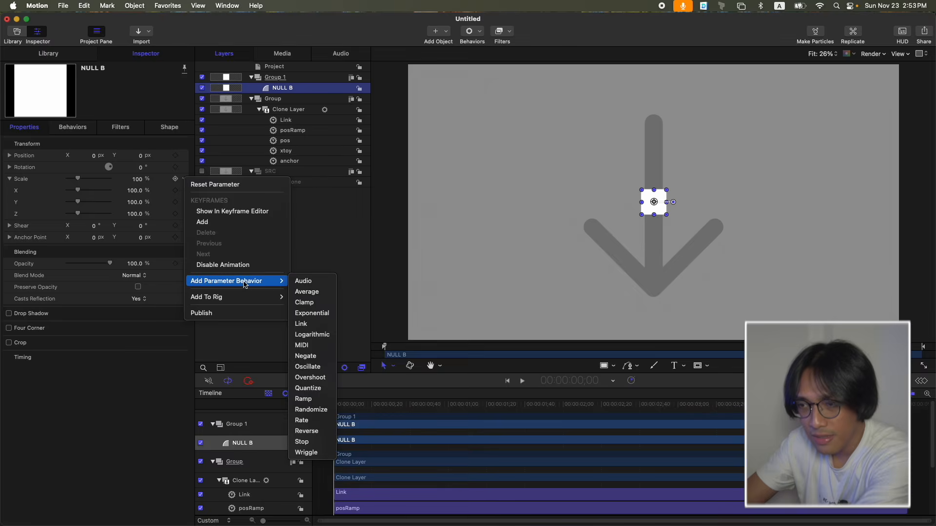
click(305, 398)
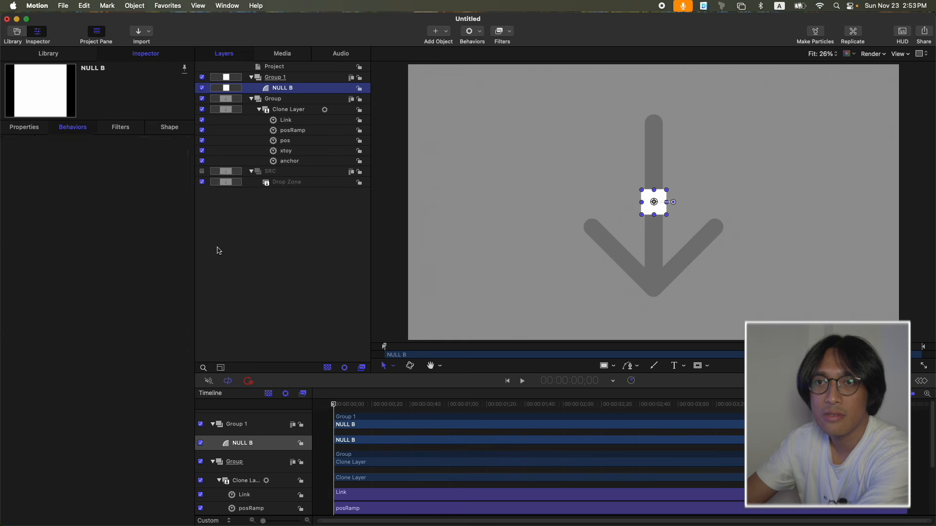
drag(67, 178, 112, 179)
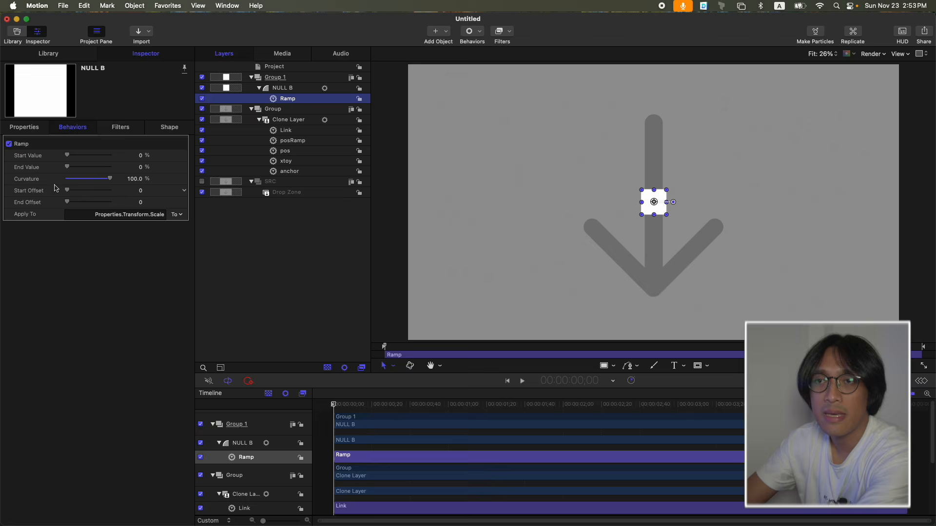
- Publish the End Value of NULL B's Ramp and rename the published project parameter to Scale End
click(28, 170)
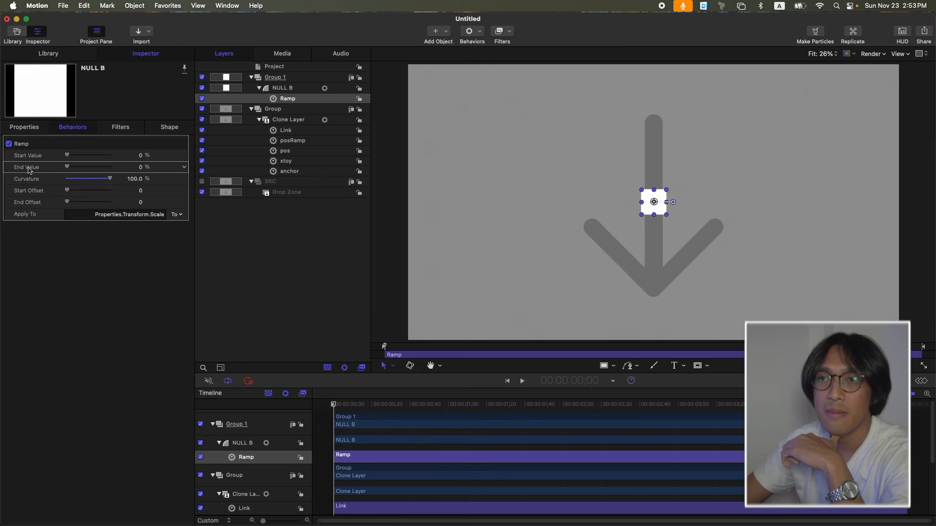
click(183, 166)
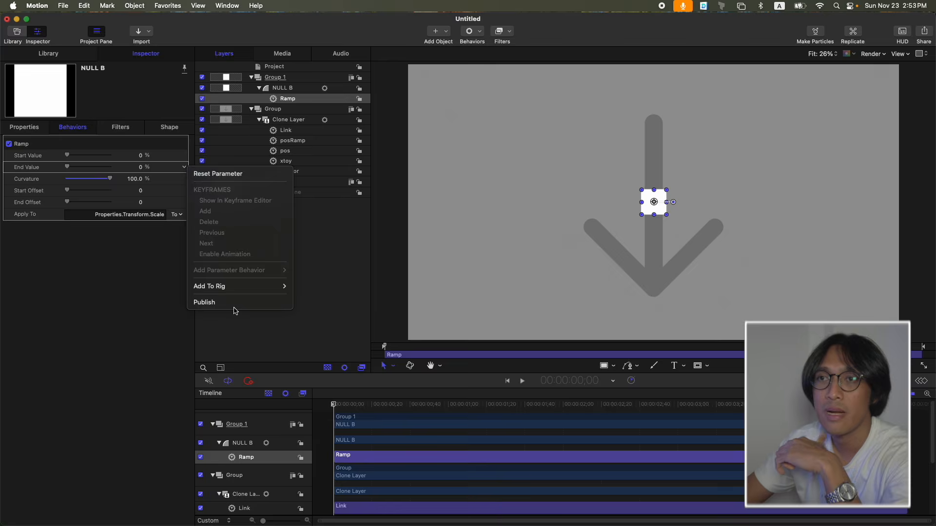
click(234, 308)
click(286, 67)
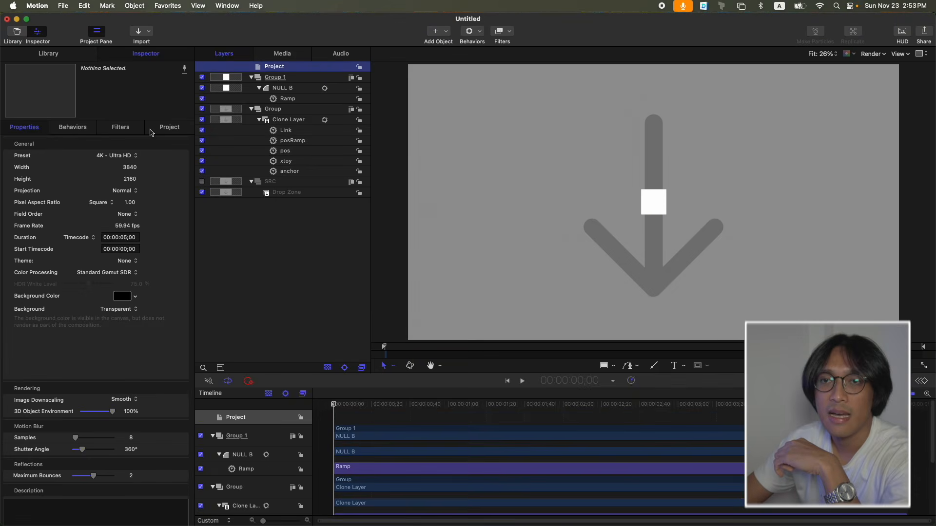
click(169, 126)
double_click(26, 192)
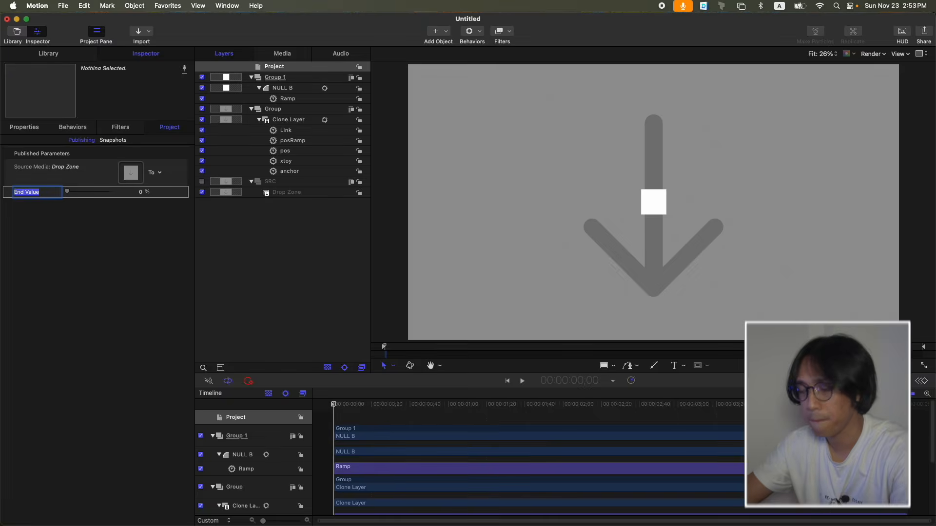
text(Scale En)
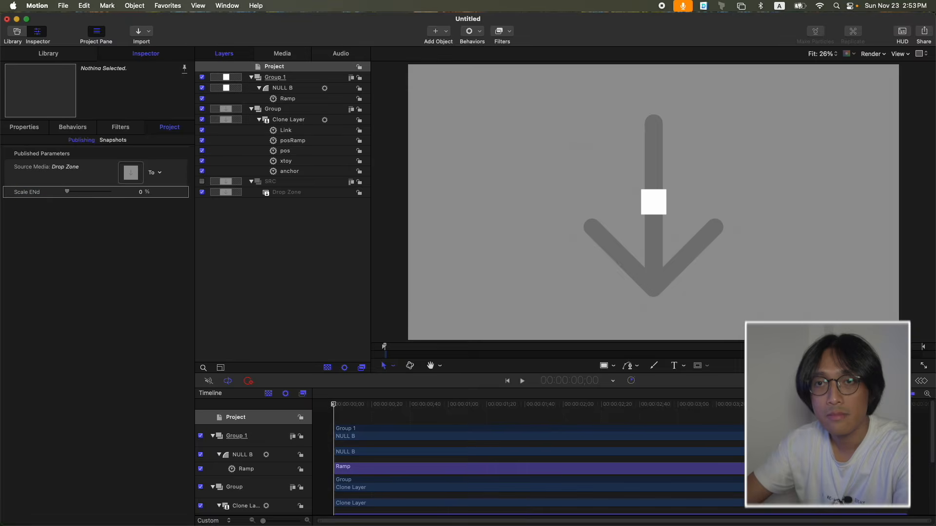
text(d)
key(Return)
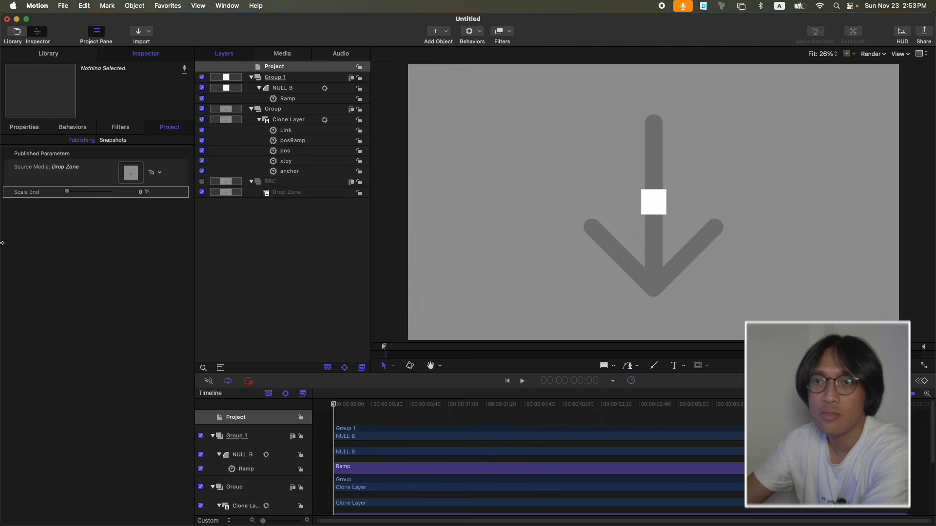
- Set the published Scale End to 150% and check NULL B's Scale at the end of the timeline
click(144, 192)
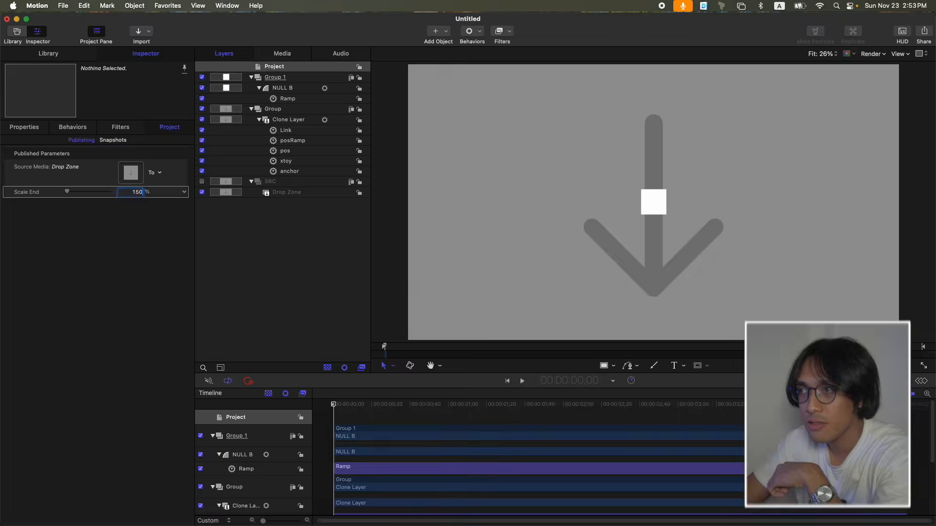
key(Return)
drag(334, 404, 907, 407)
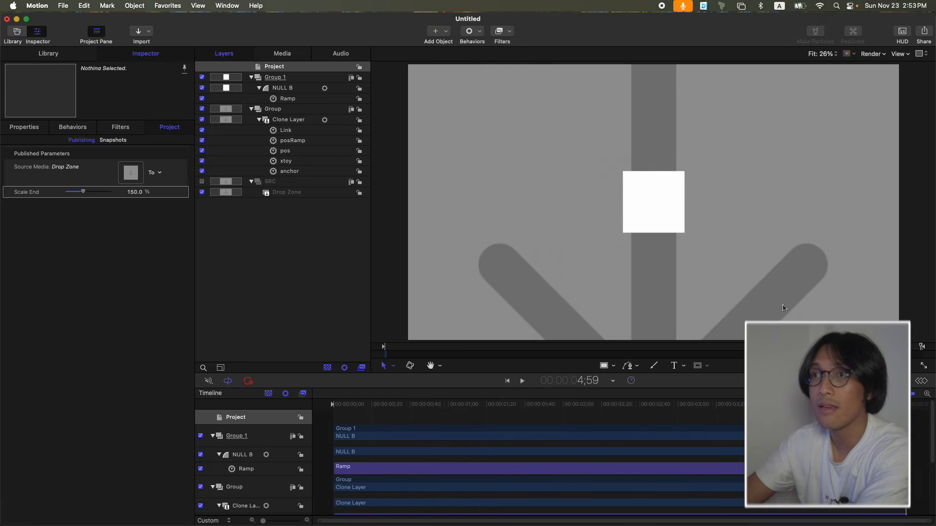
click(288, 91)
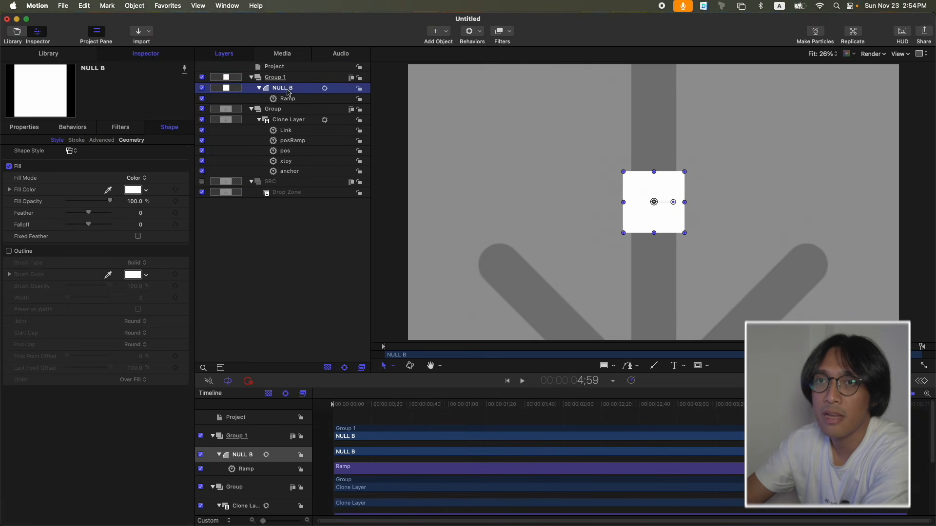
click(41, 129)
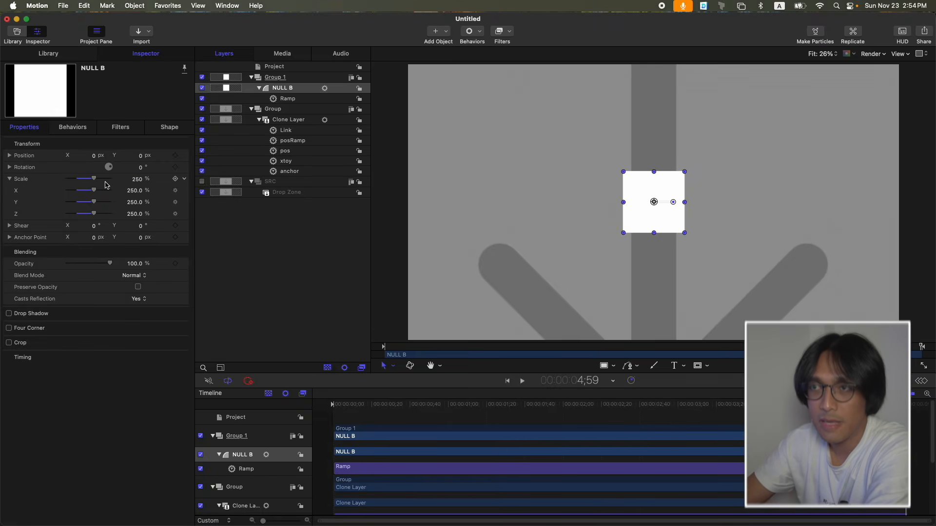
- Back at the first frame, move NULL B to about X -1584.8 px, Y 815.2 px, and preview the animation through to the last frame
key(Home)
drag(335, 405, 94, 387)
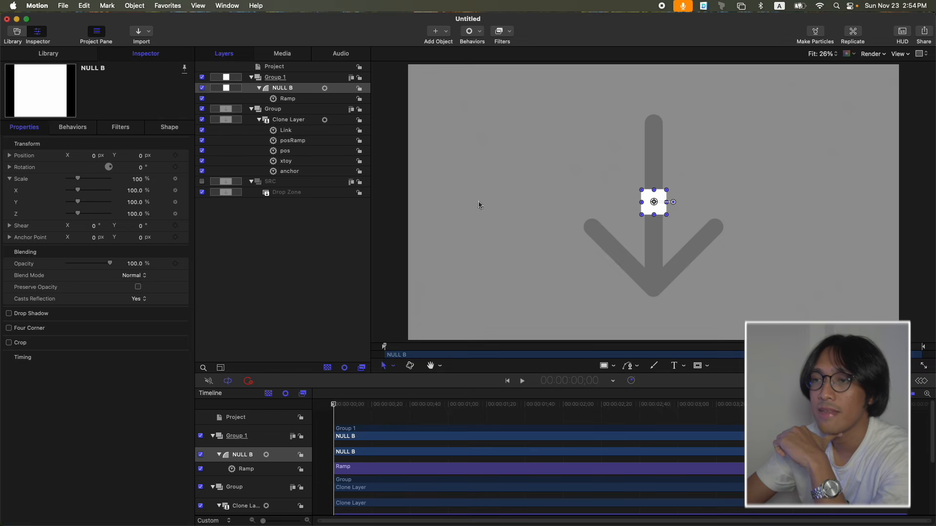
drag(652, 202, 450, 97)
drag(333, 404, 934, 424)
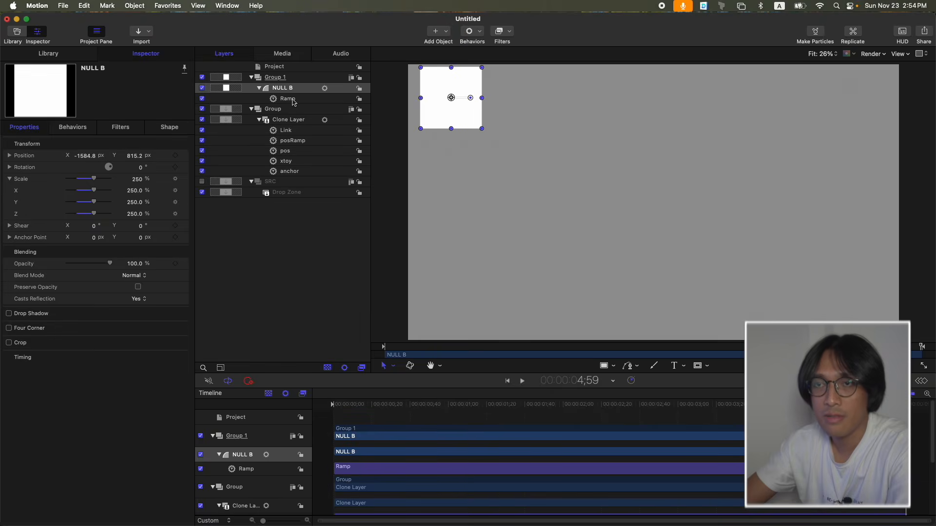
- Set the End Value of NULL B's Ramp to 50% and preview the animation through to the last frame
click(291, 99)
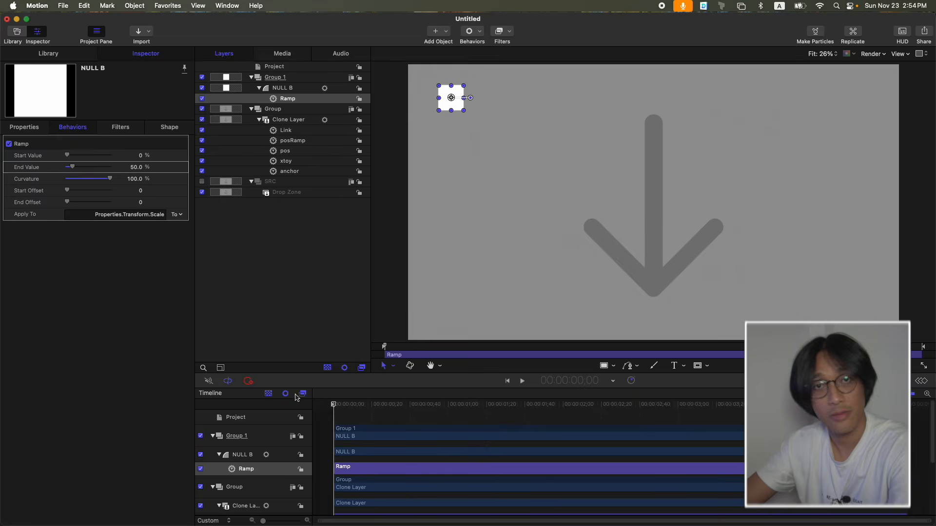
drag(333, 403, 934, 381)
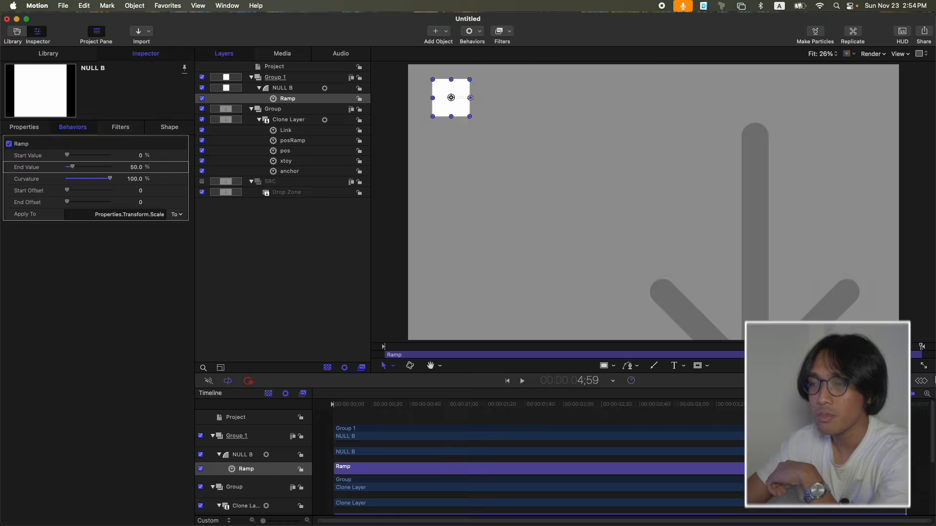
- Reset NULL B's Position to its default and set its Opacity to 50%
click(291, 141)
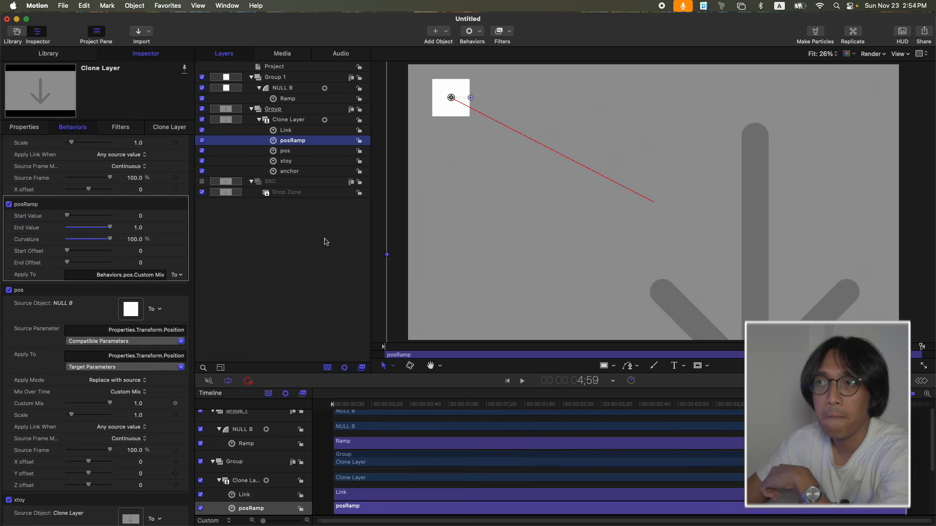
click(293, 89)
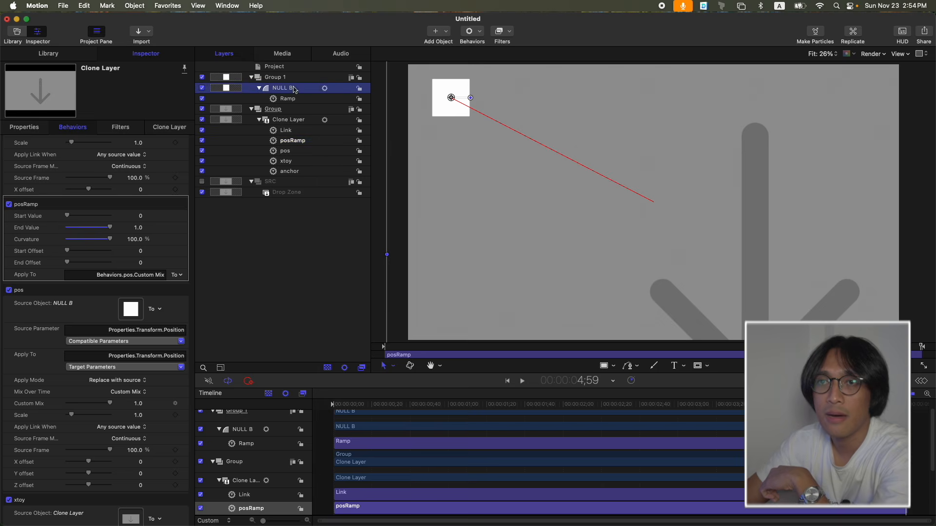
right_click(192, 161)
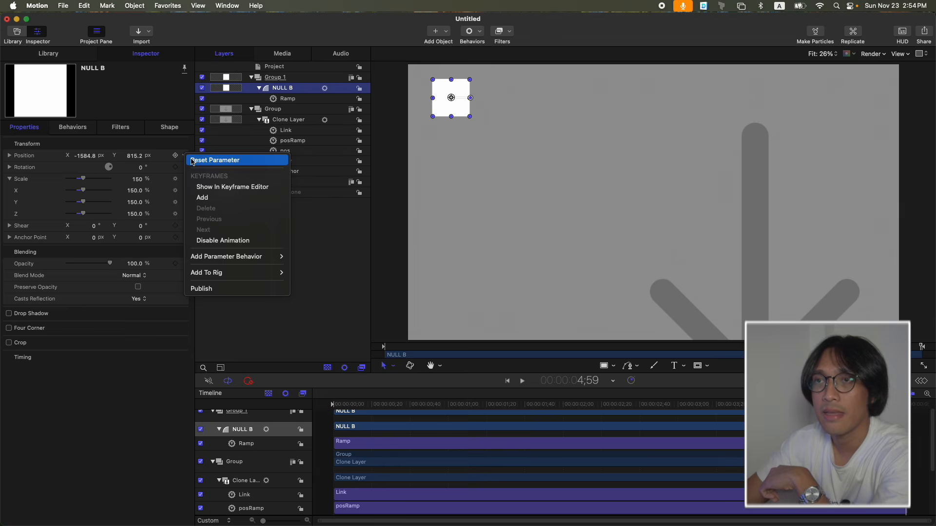
click(214, 160)
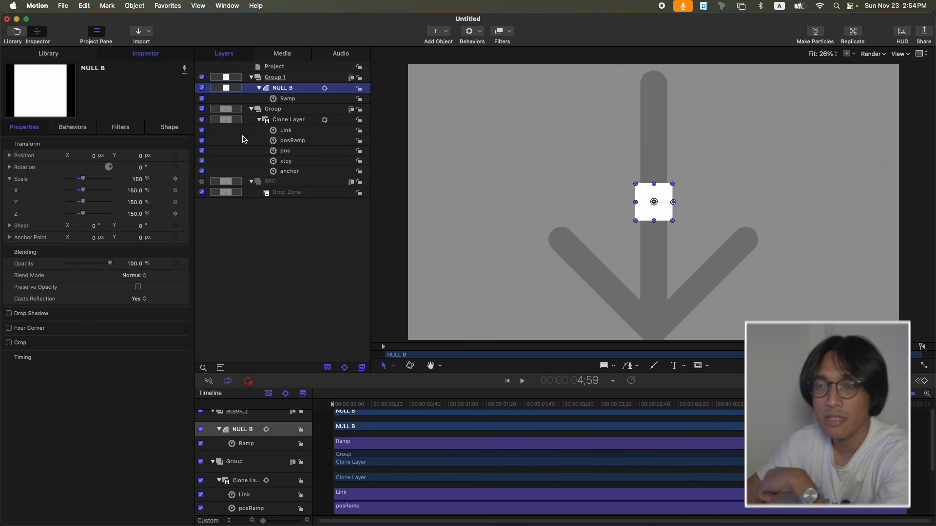
drag(134, 264, 134, 288)
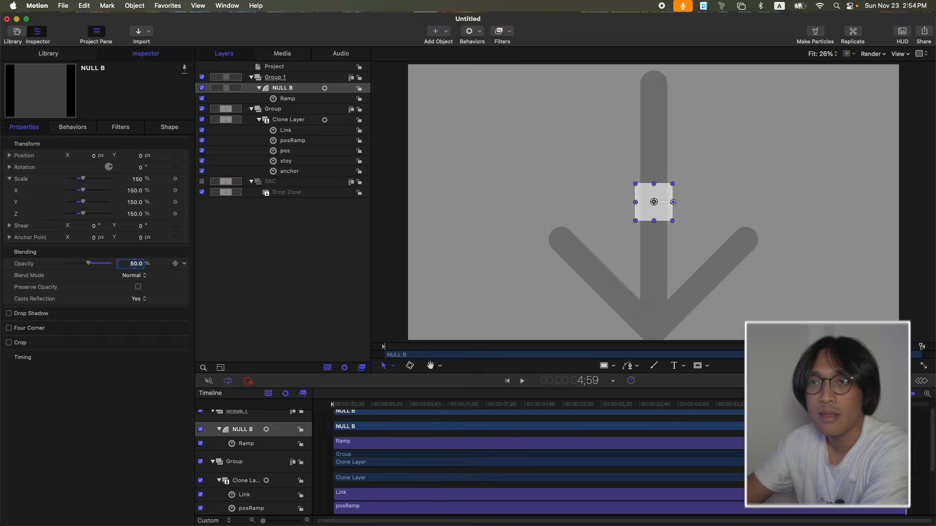
- Publish NULL B's Position and rename the published project parameter to Tracker Position
click(187, 155)
click(282, 150)
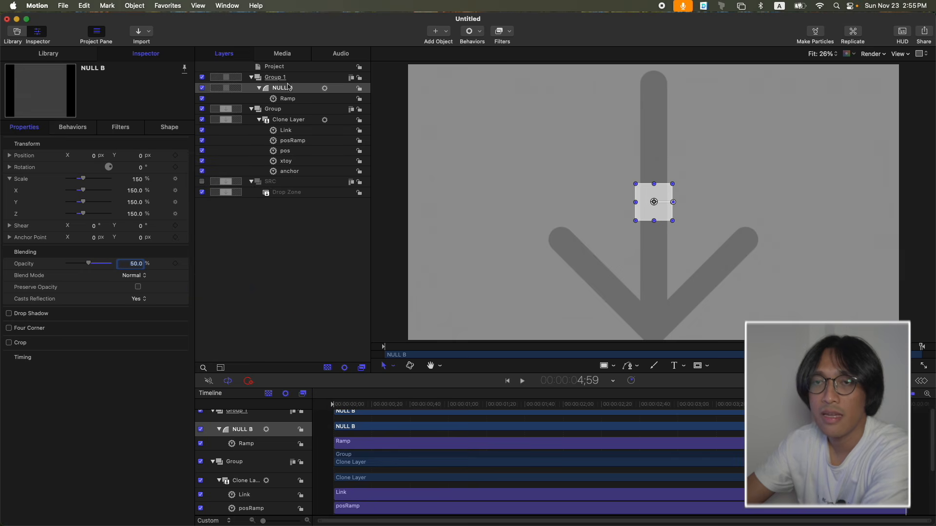
click(297, 64)
click(169, 128)
double_click(30, 203)
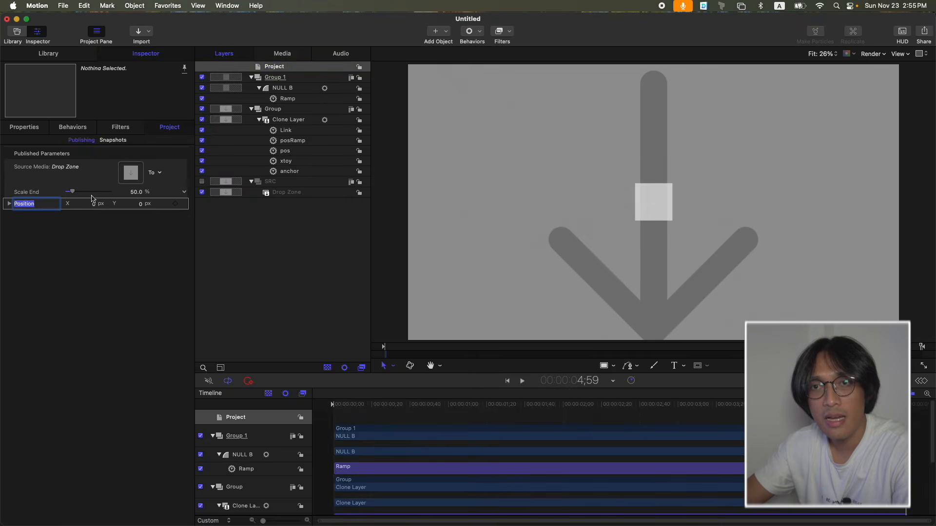
key(Left)
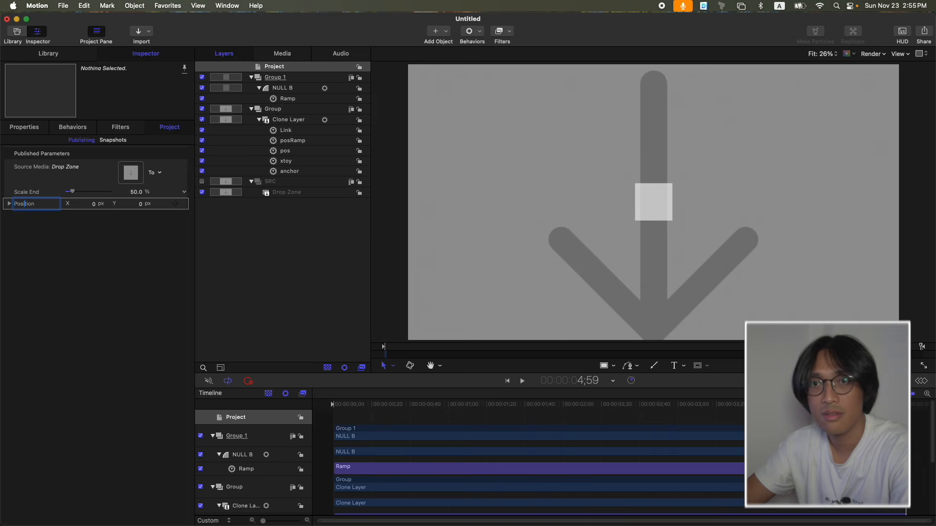
text(Tracker)
key(Return)
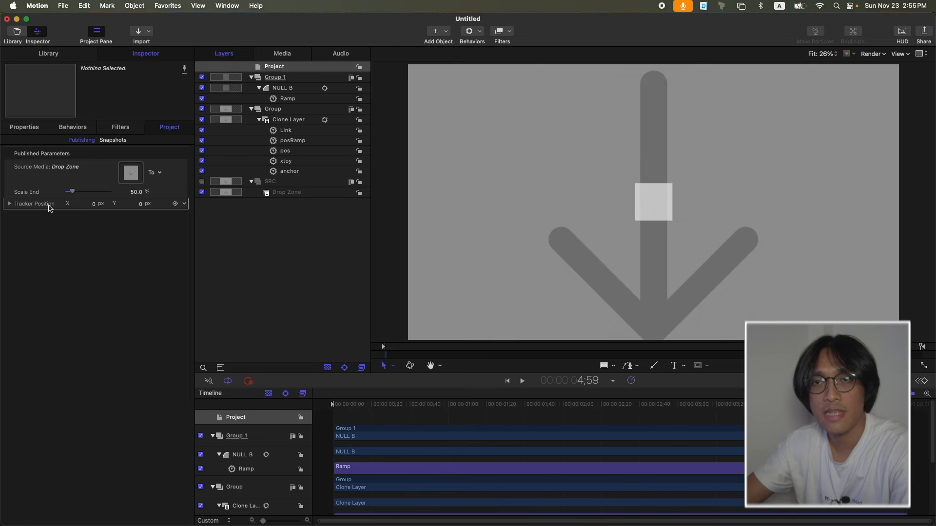
- Place the published position parameter above Scale End and rename it to Scale Position
drag(48, 205, 47, 194)
double_click(47, 194)
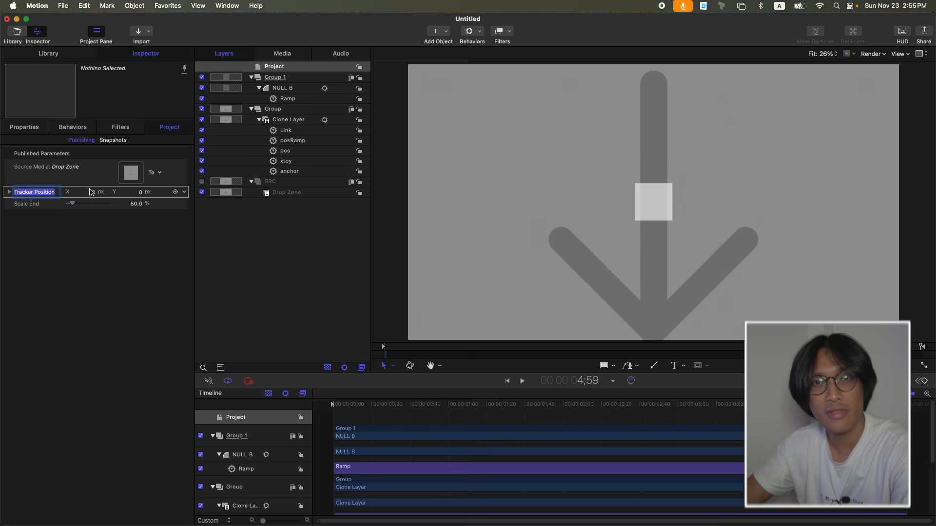
key(Left)
key(shift+Right)
key(shift+Right)
key(shift+Right)
key(shift+Right)
key(shift+Right)
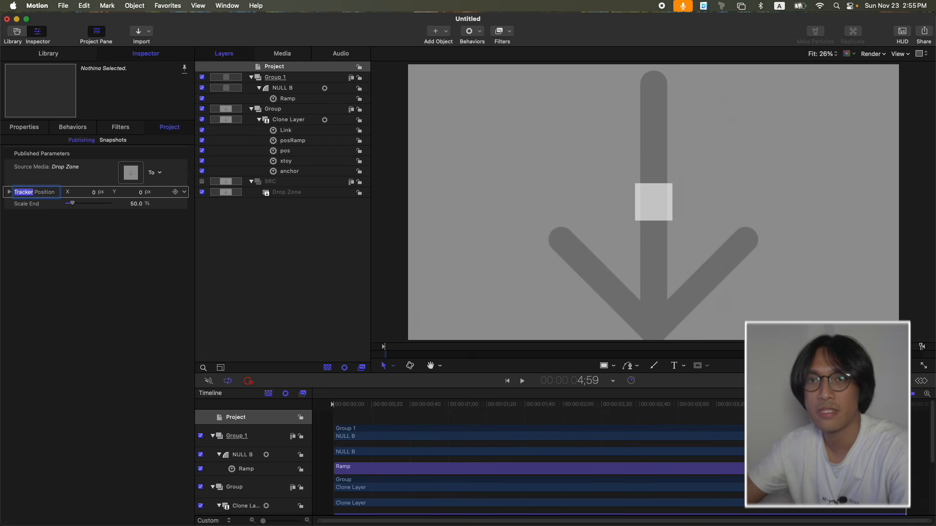
- Back at the first frame, move NULL B near the canvas's upper-right corner and preview the animation through to the last frame
drag(507, 407, 177, 406)
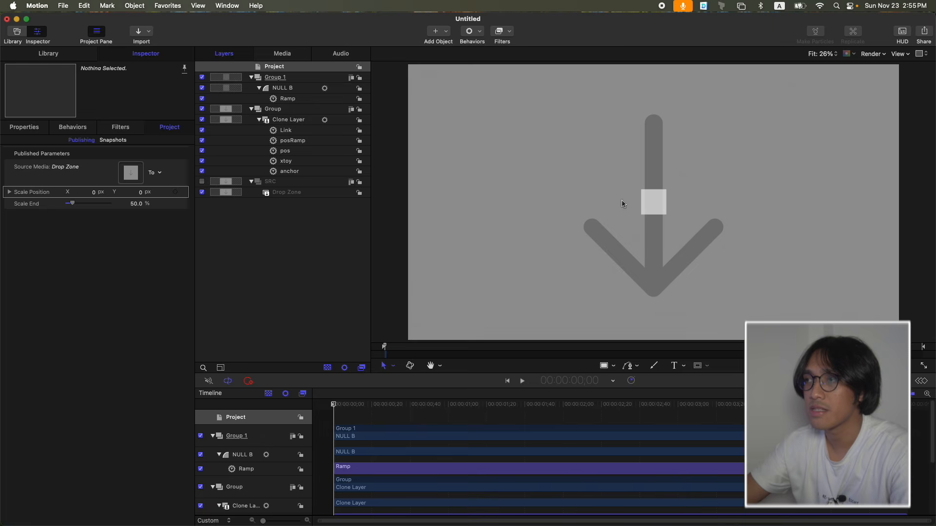
click(292, 88)
key(space)
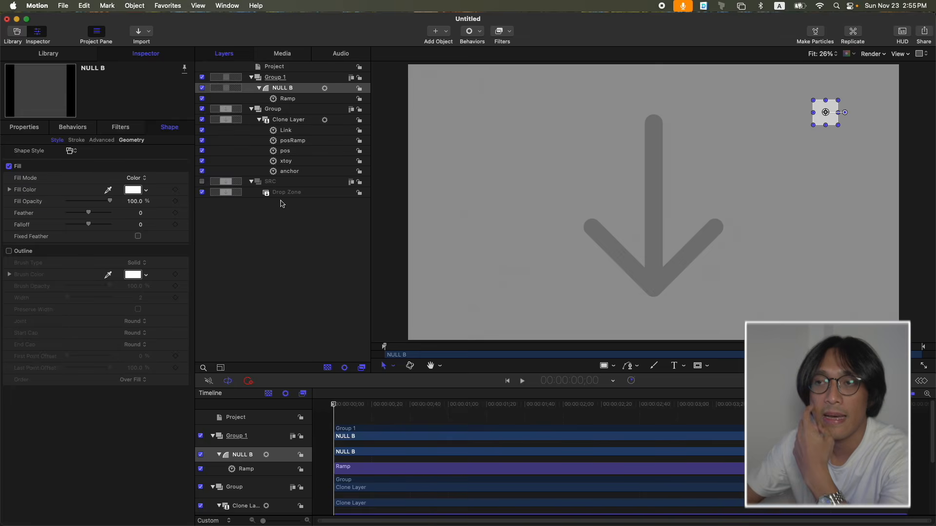
click(306, 142)
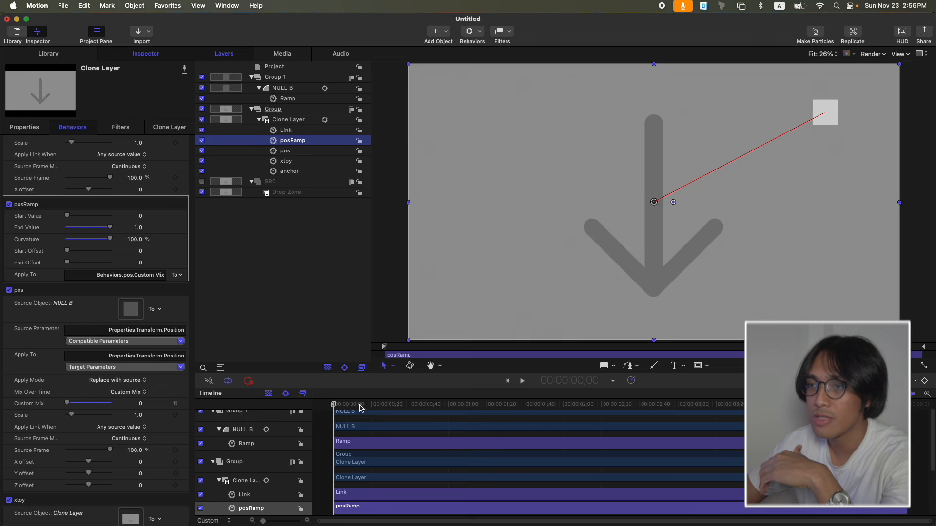
click(343, 410)
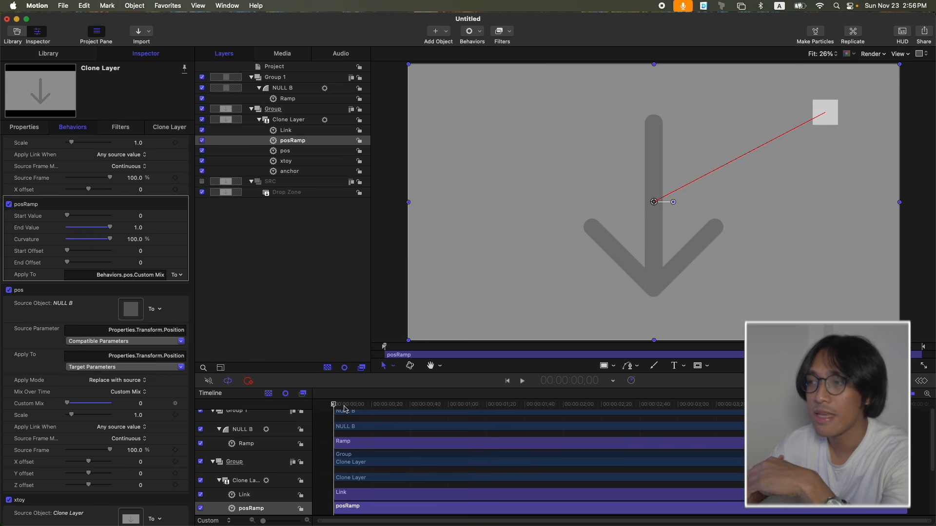
drag(347, 405, 906, 405)
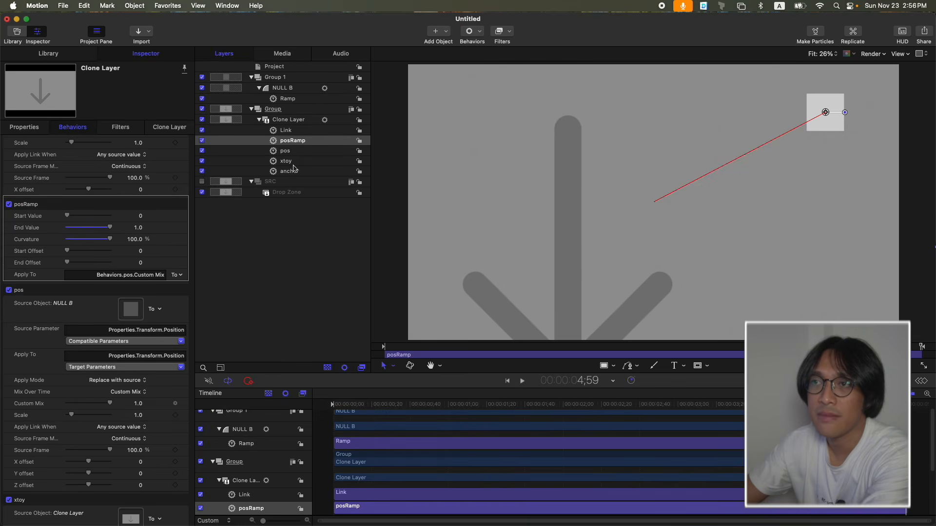
- Rename NULL B's Ramp behavior to scaleRamp
click(288, 99)
double_click(281, 99)
text(scale)
key(Return)
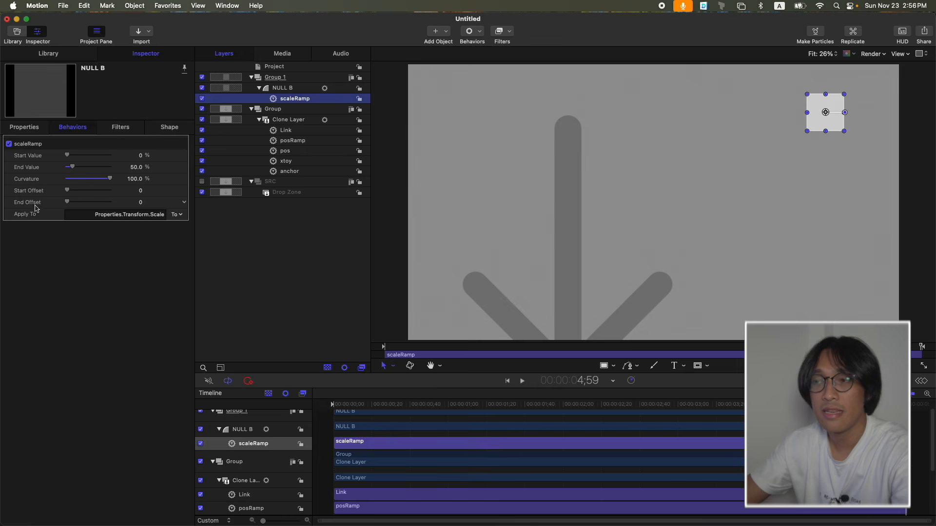
- Set the End Offset of scaleRamp to 120
click(140, 202)
text(12)
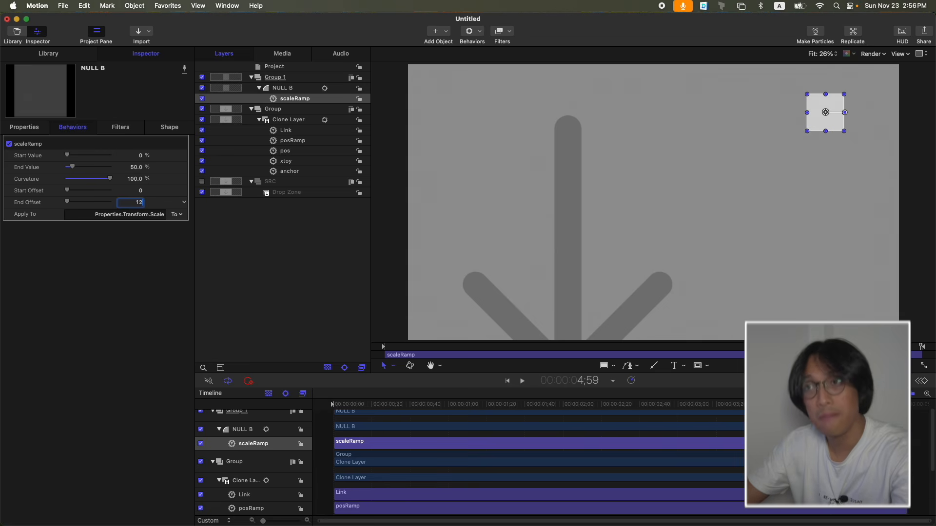
text(0)
key(Return)
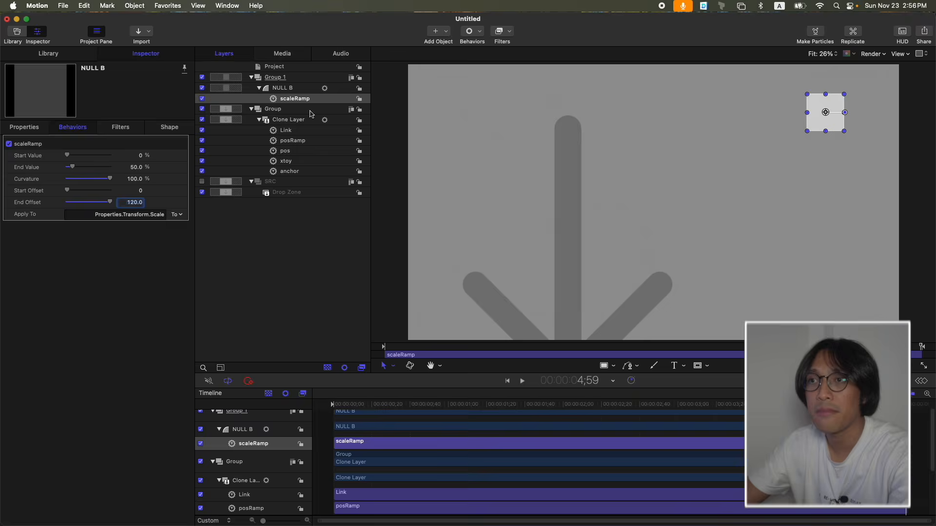
- Set the End Offset of the Clone Layer's posRamp to 120 and preview the animation up to 3 seconds
click(309, 144)
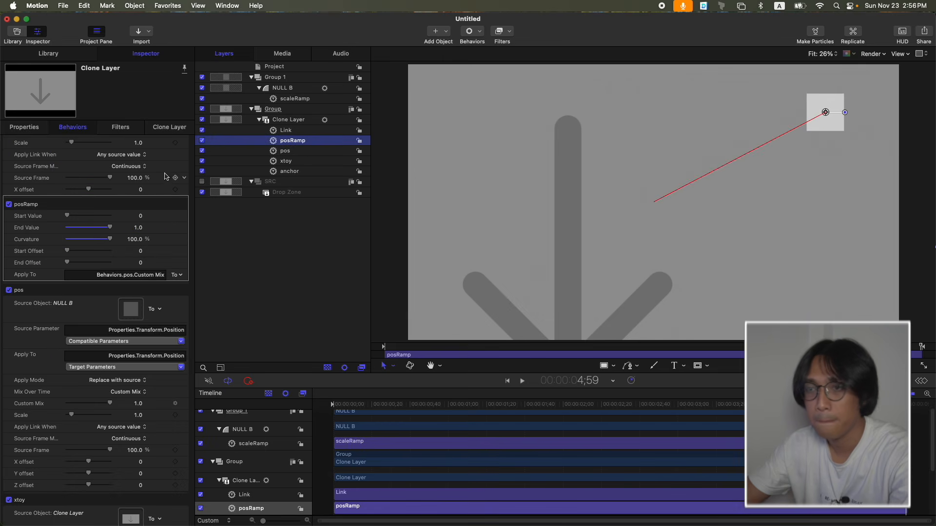
click(145, 263)
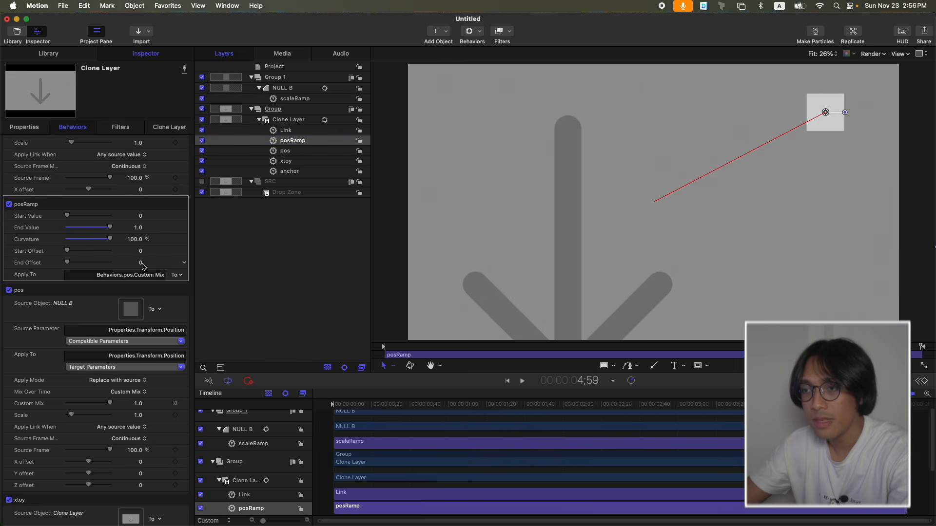
text(120)
key(Return)
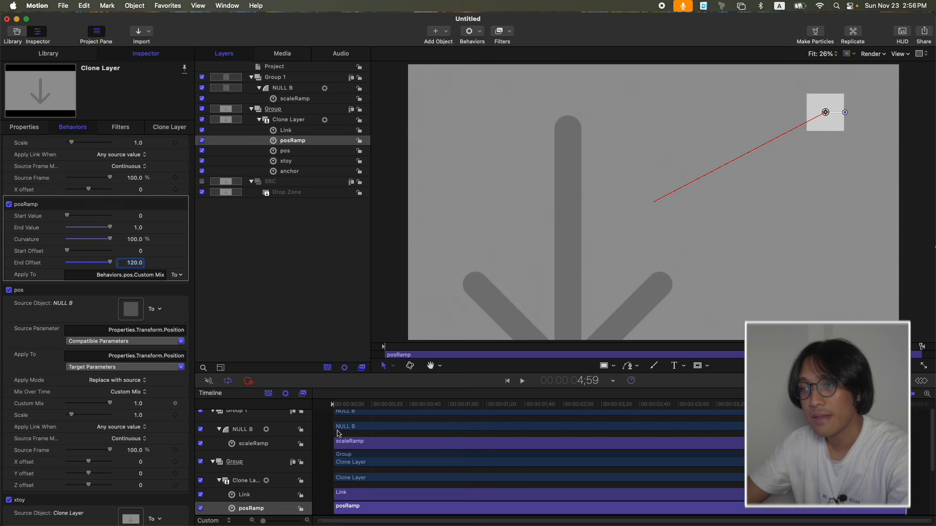
drag(402, 409, 679, 406)
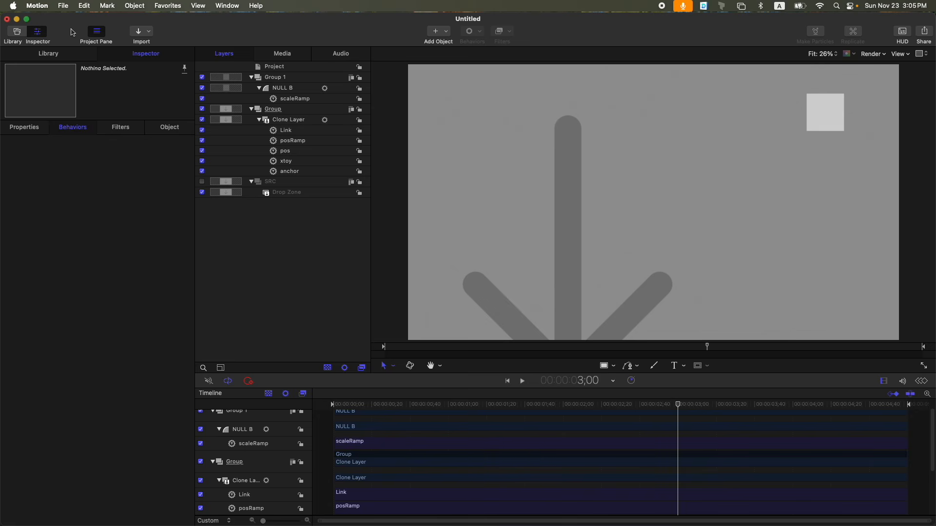
- Convert the project to a Final Cut Pro title with Drop Zone as title source, and hide the Type Text Here layer
click(64, 10)
mouse_move(123, 190)
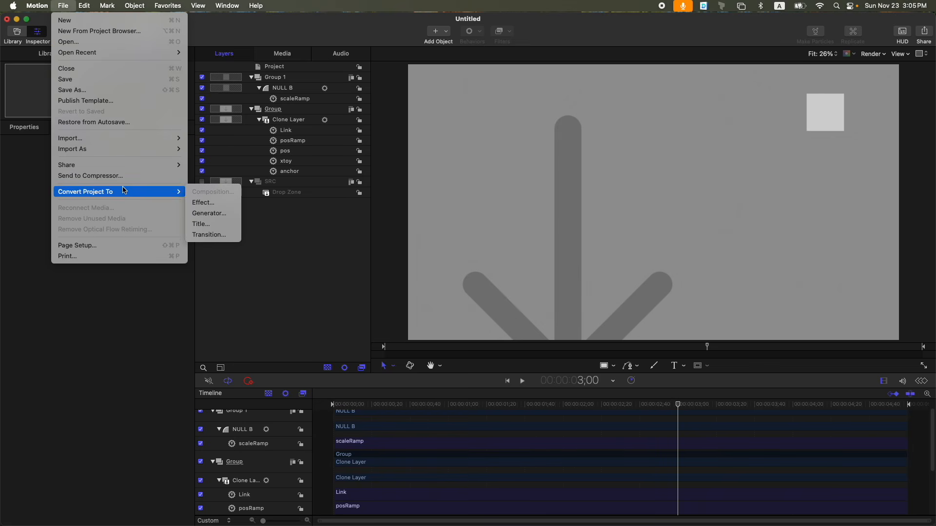
click(202, 225)
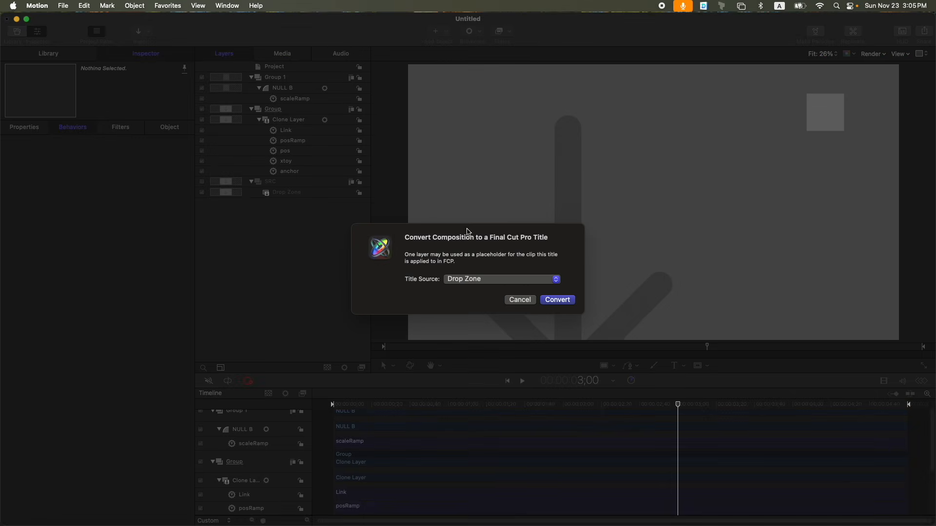
click(559, 300)
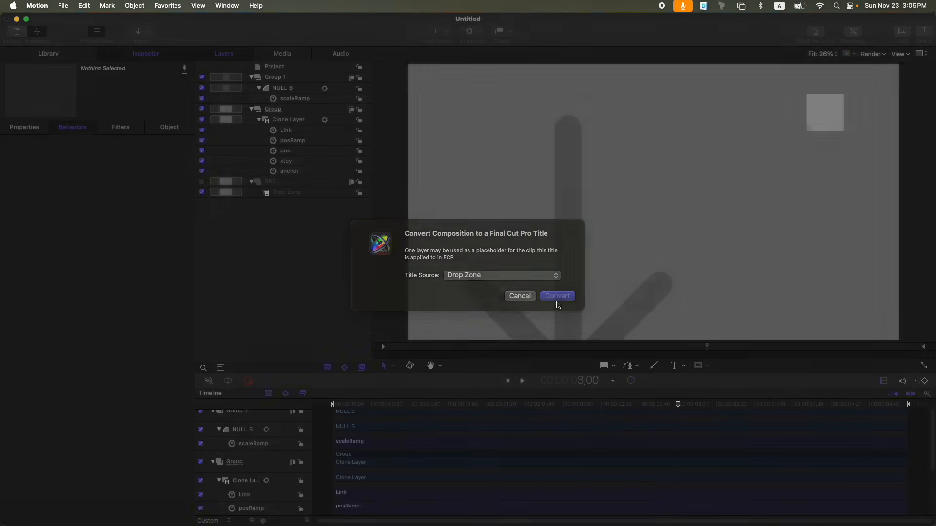
click(298, 90)
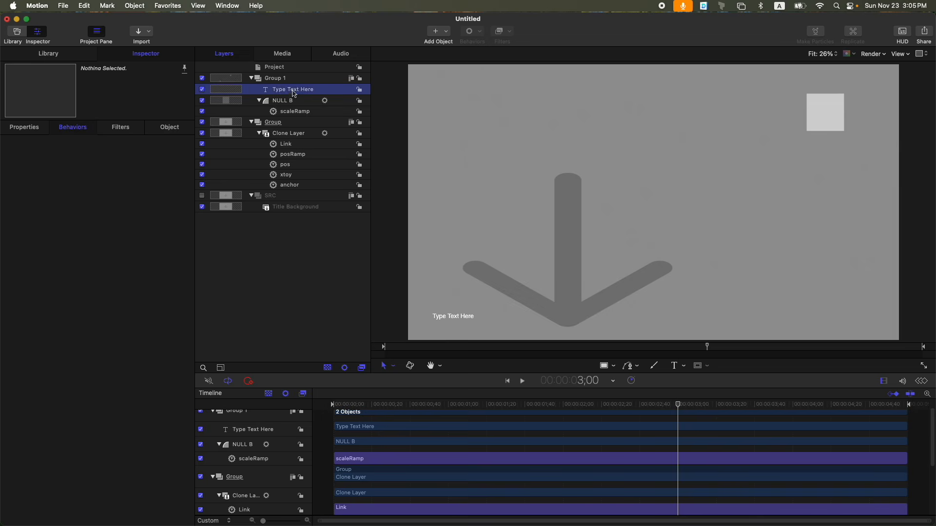
click(202, 90)
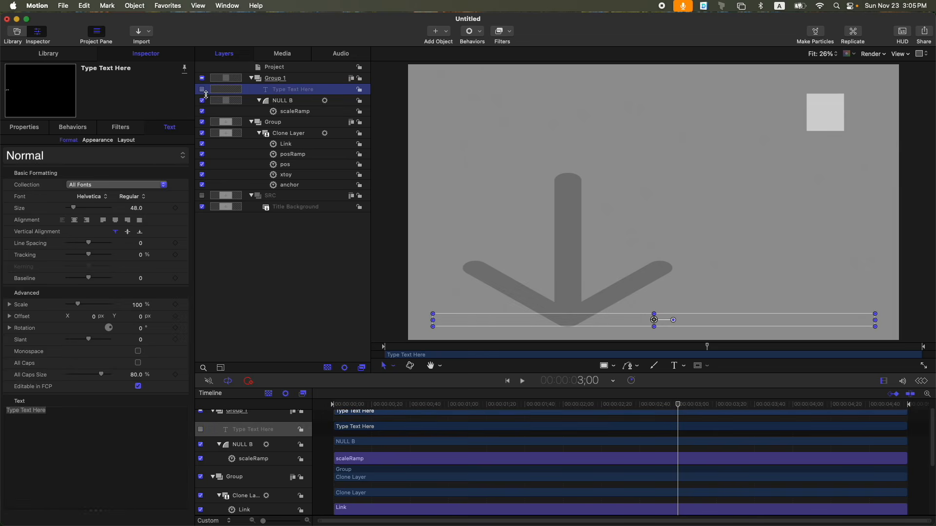
click(63, 6)
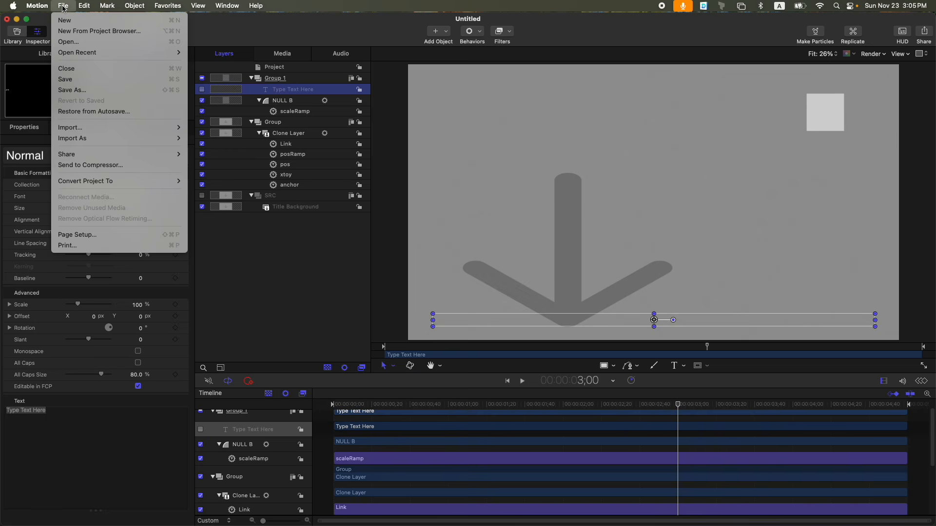
click(100, 79)
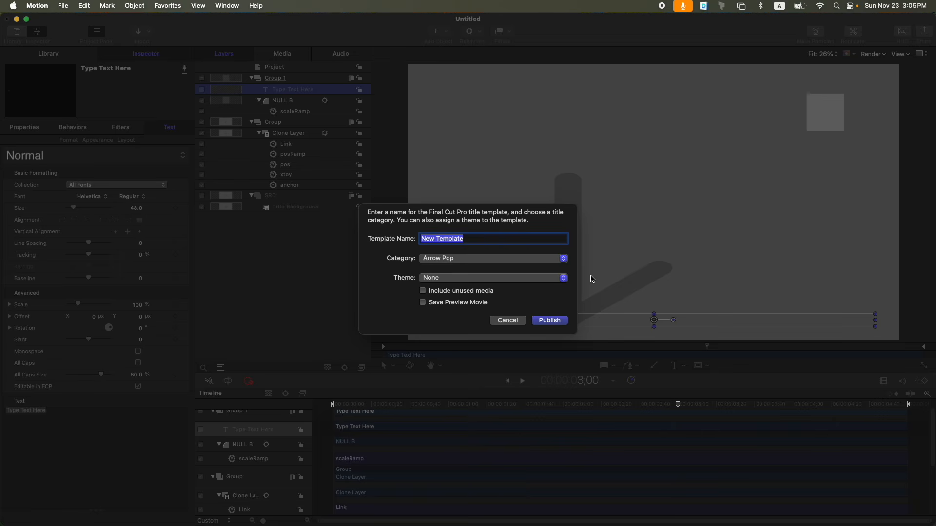
click(505, 321)
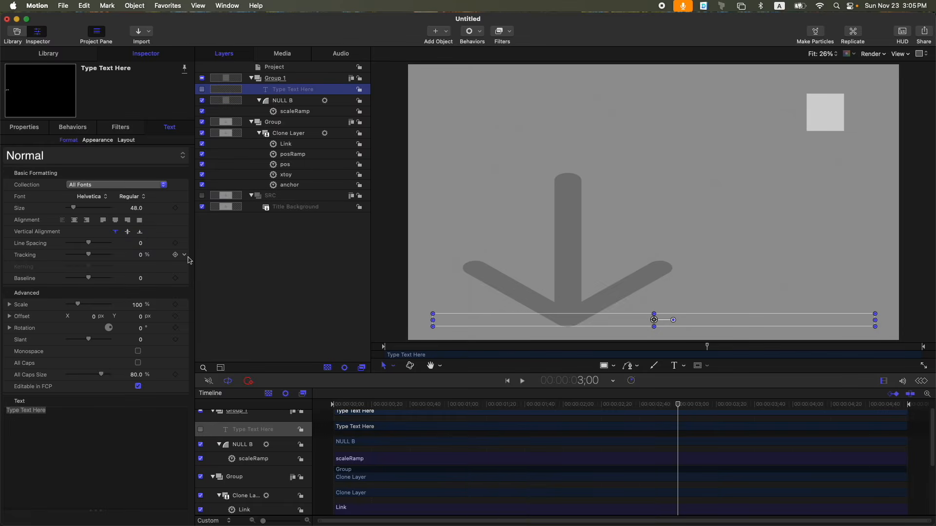